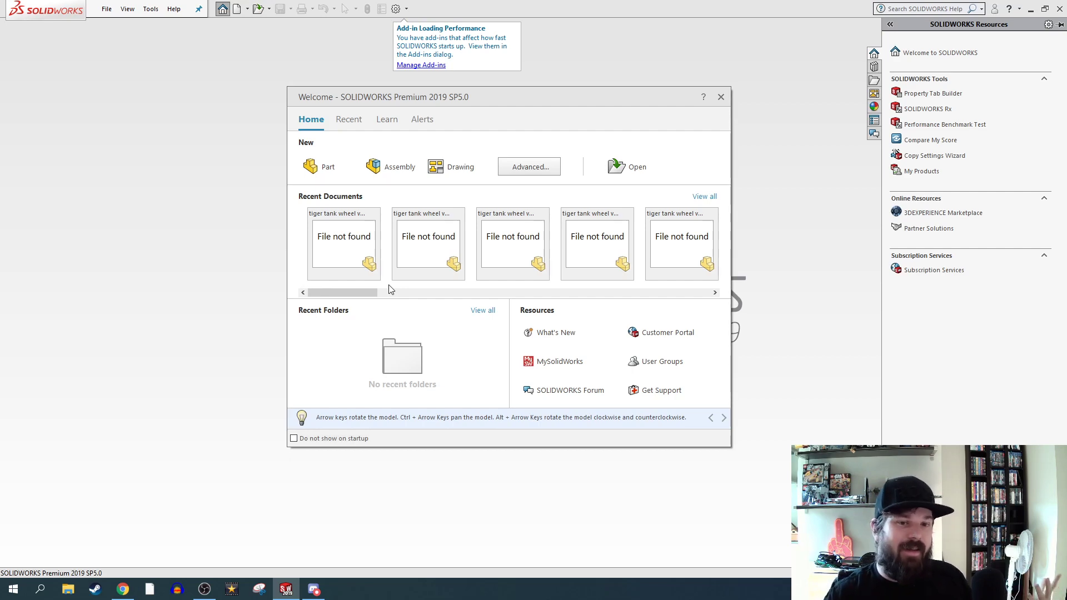
# Create a new blank part document, Part1, from the Welcome dialog
pyautogui.click(330, 159)
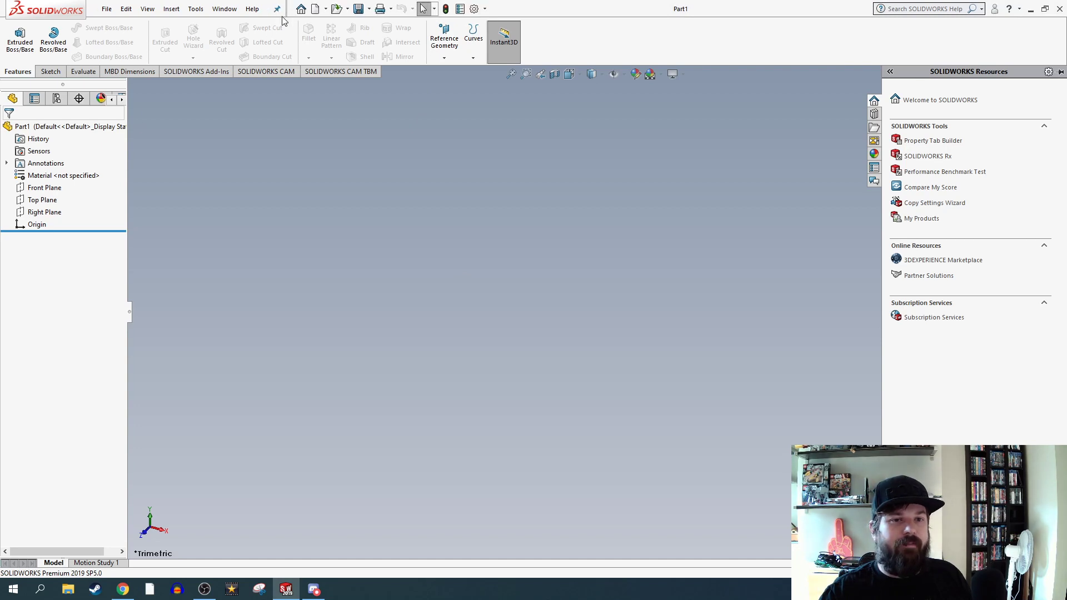
# Switch the Background theme in the Colors system options from Light to Dark
pyautogui.click(474, 9)
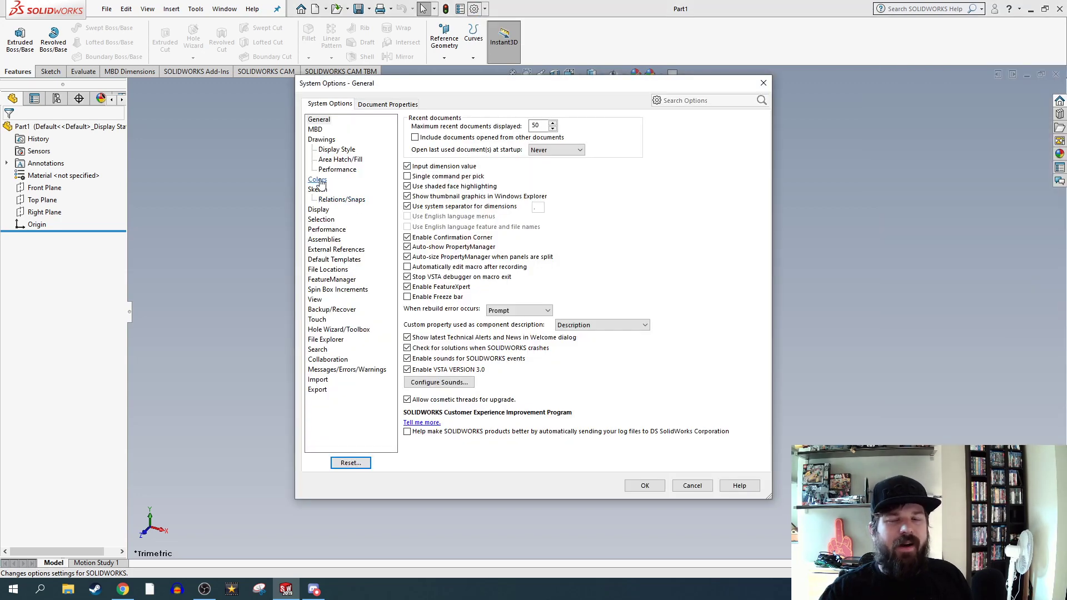
pyautogui.click(318, 180)
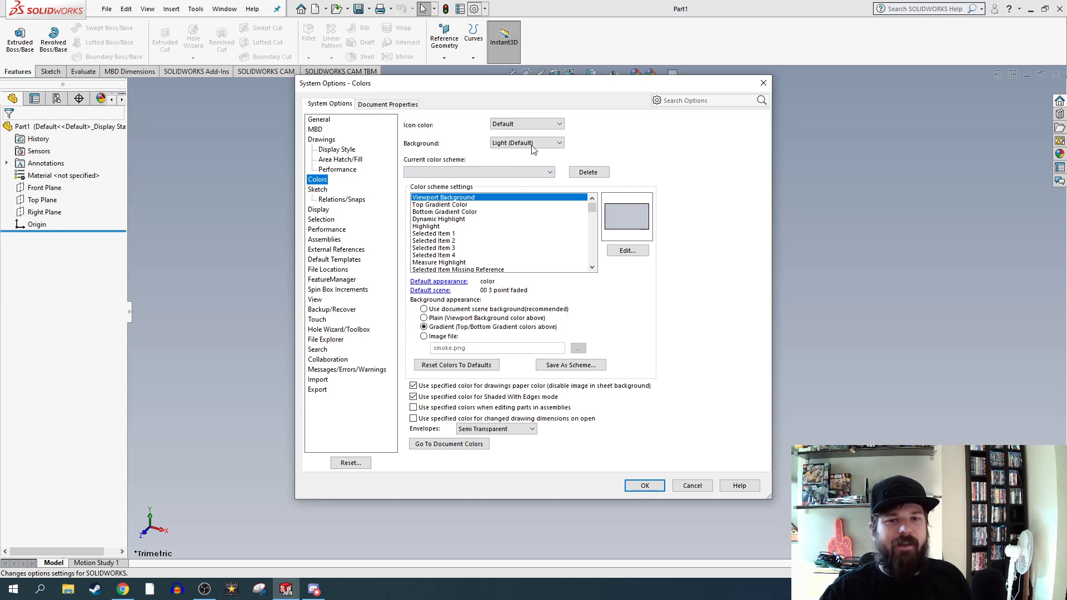
pyautogui.click(551, 143)
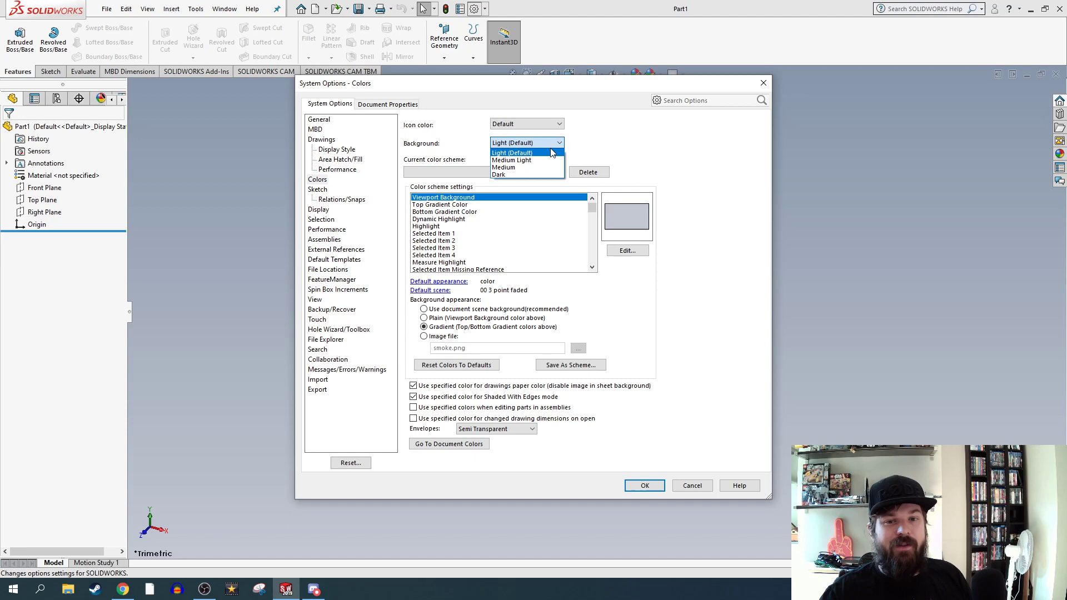
pyautogui.click(533, 175)
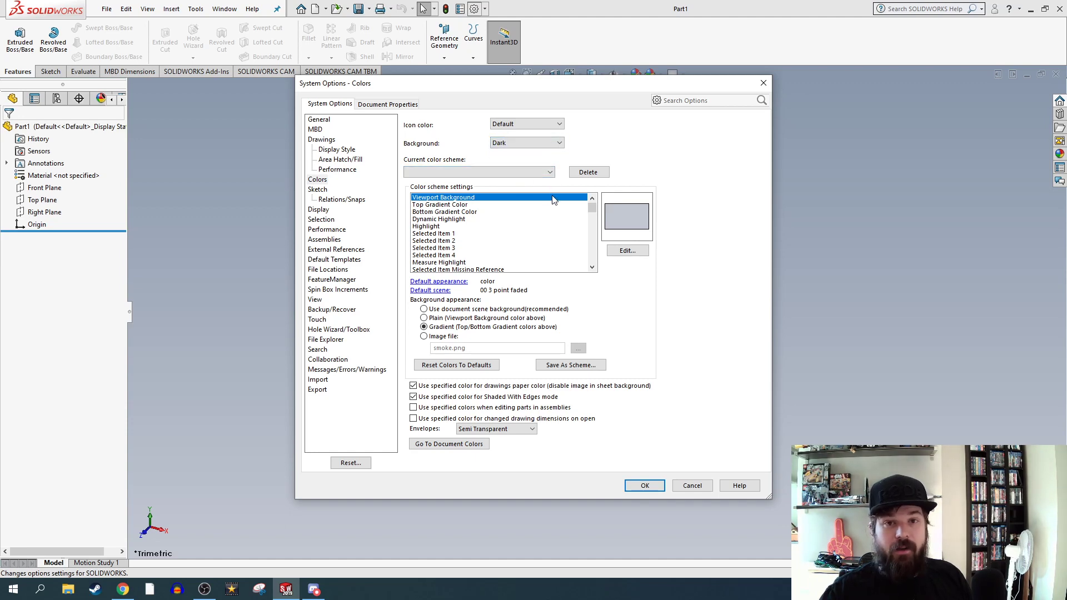
pyautogui.click(645, 486)
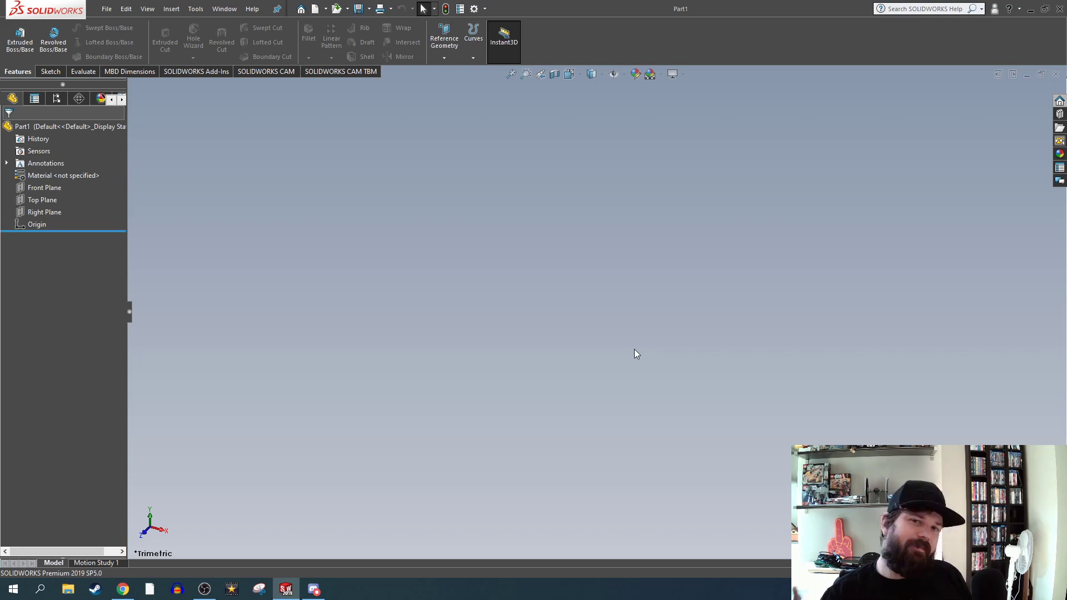
# Make the viewport background a plain colour of RGB 80, 80, 80
pyautogui.click(474, 8)
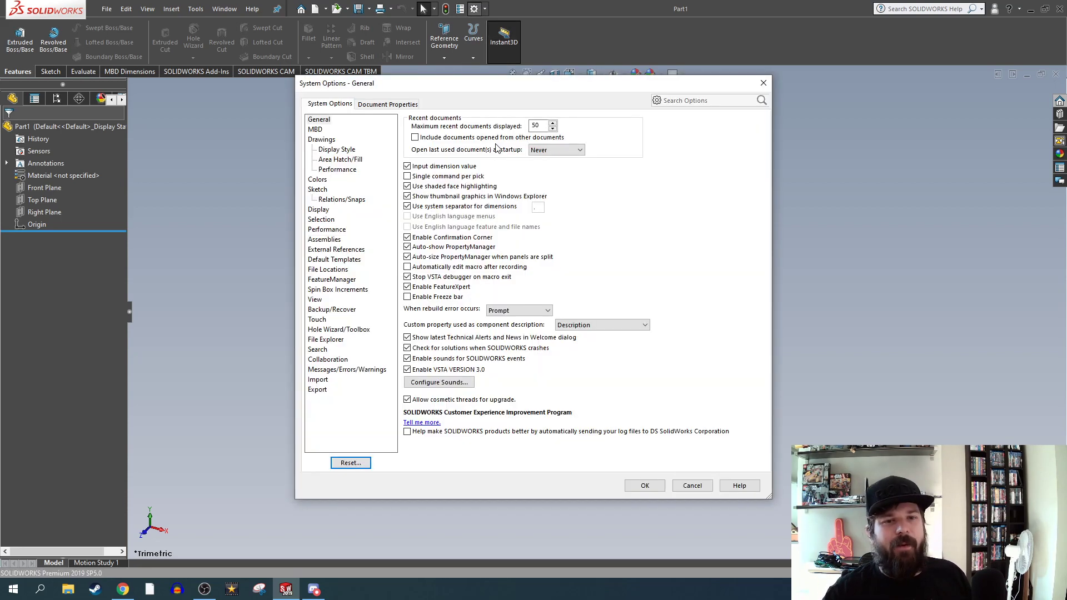
pyautogui.click(318, 184)
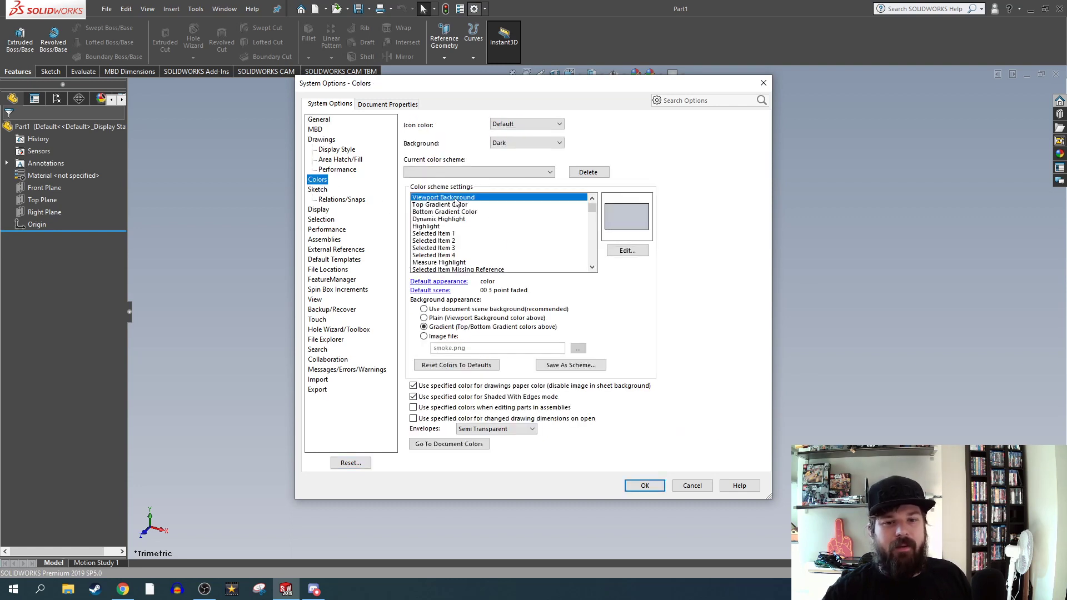
pyautogui.click(426, 319)
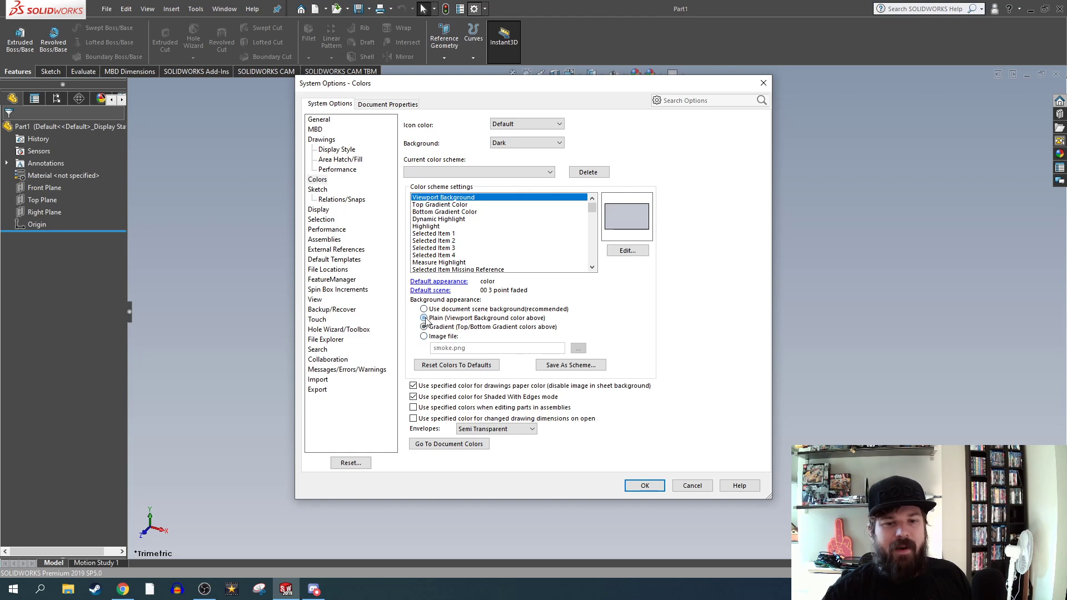
pyautogui.click(628, 250)
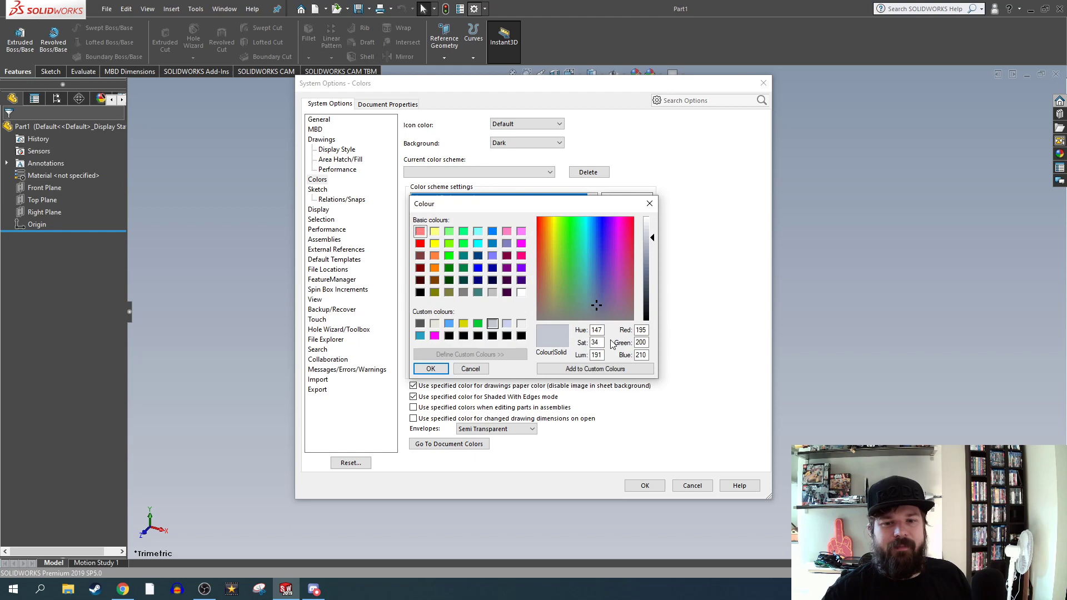
pyautogui.doubleClick(646, 329)
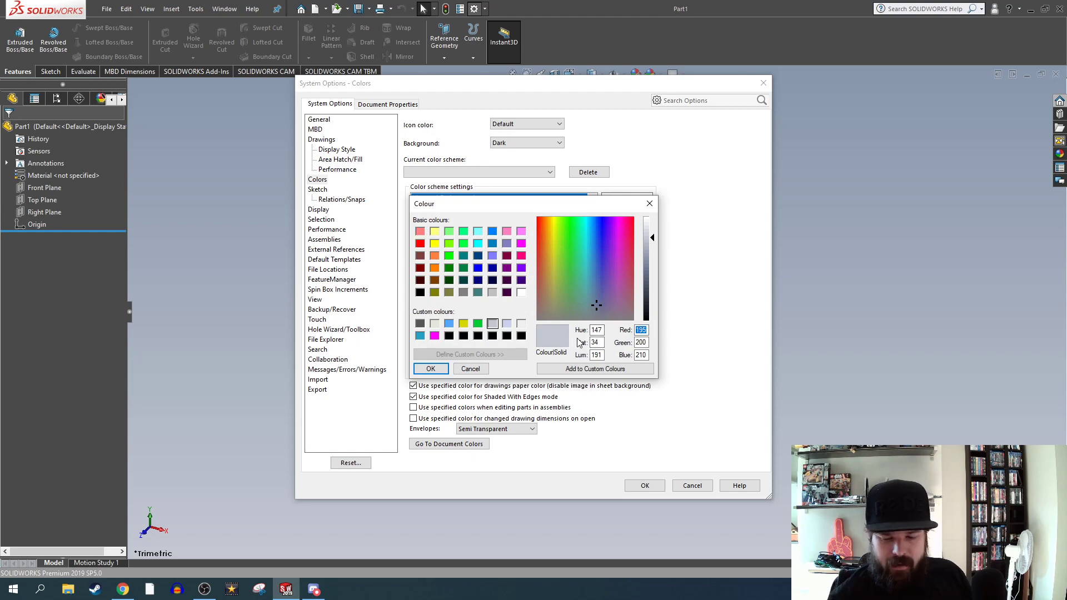
pyautogui.write('80')
pyautogui.press('Tab')
pyautogui.write('80')
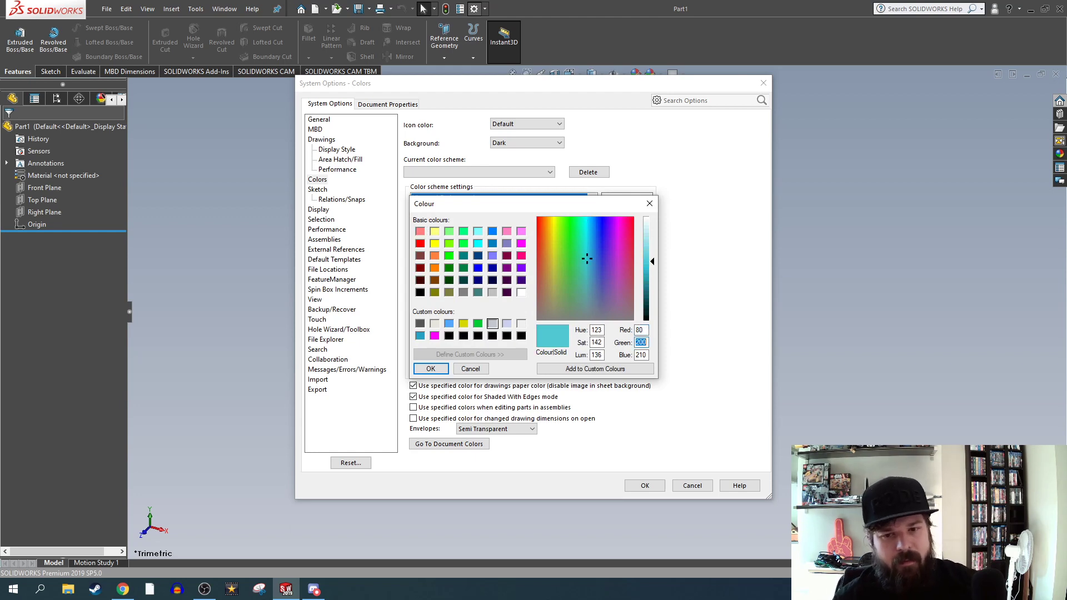
pyautogui.press('Tab')
pyautogui.write('80')
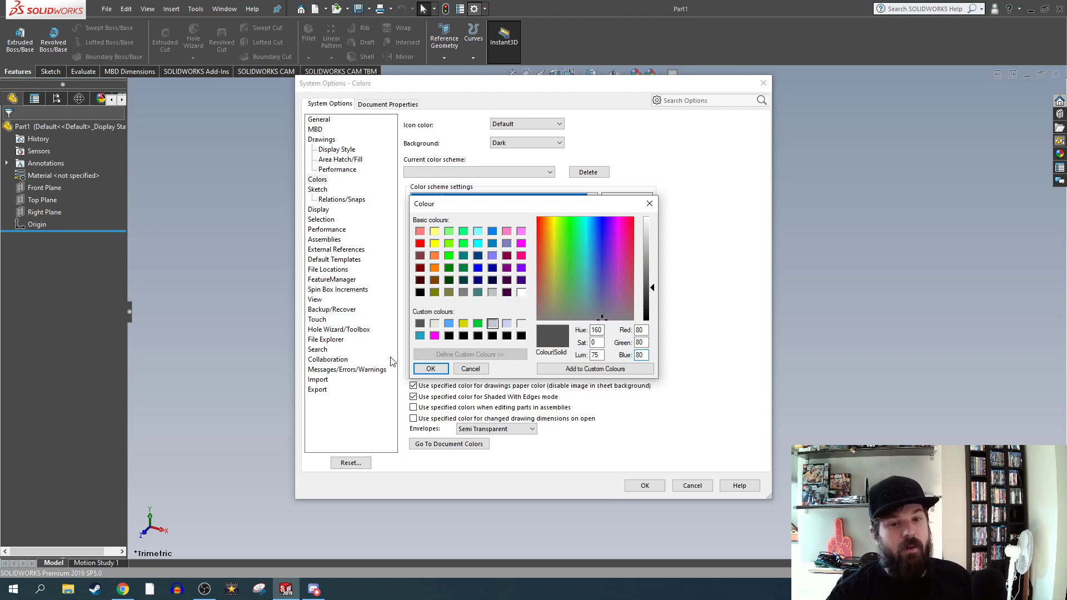
pyautogui.click(431, 369)
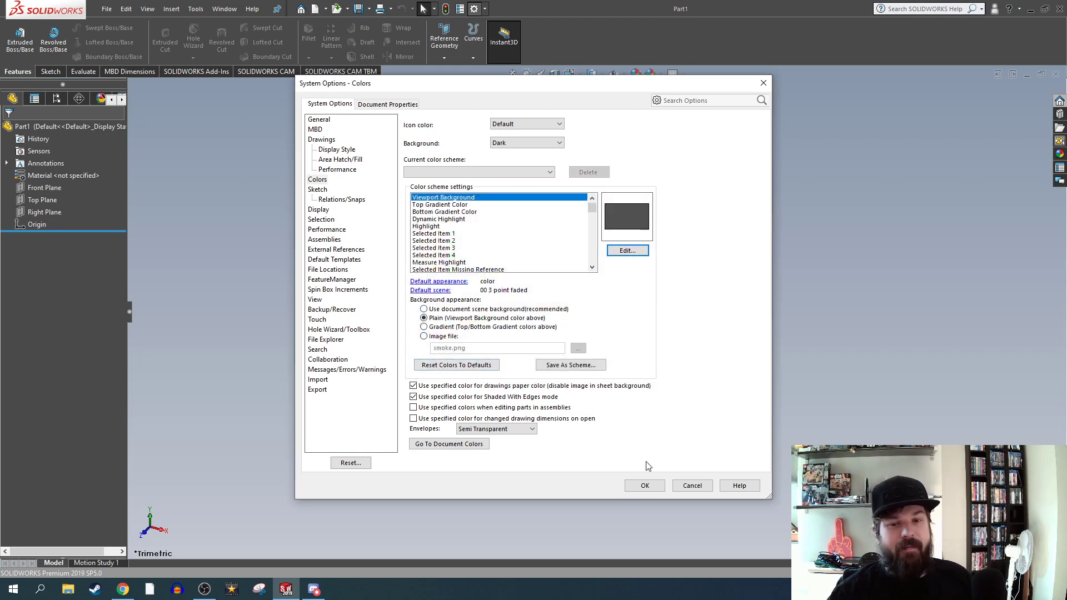
pyautogui.click(646, 486)
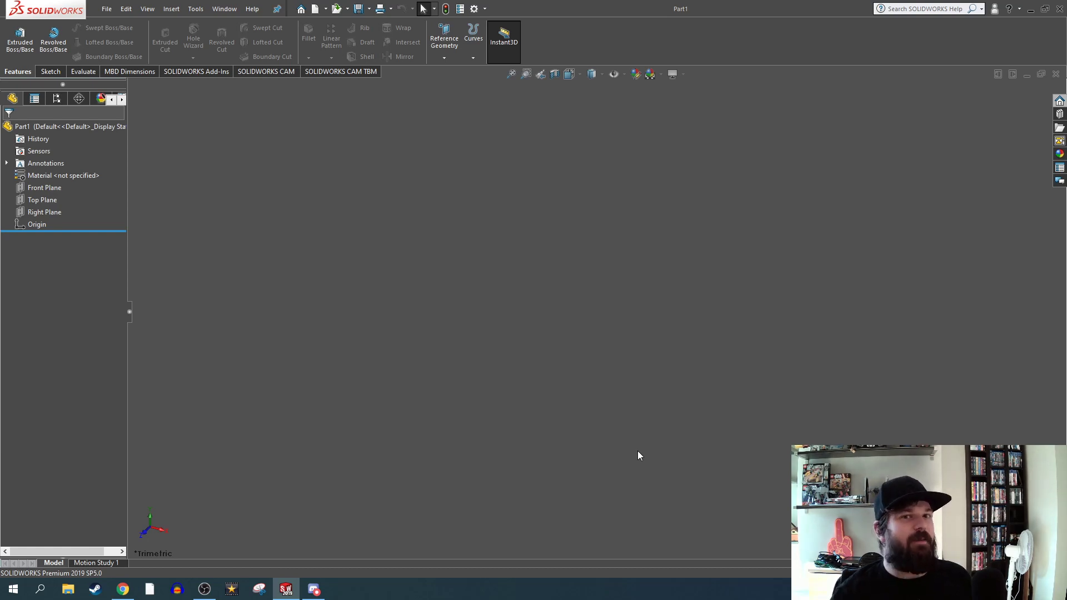
# Switch the viewport back to a gradient with the top colour set to RGB 80, 80, 80
pyautogui.click(474, 9)
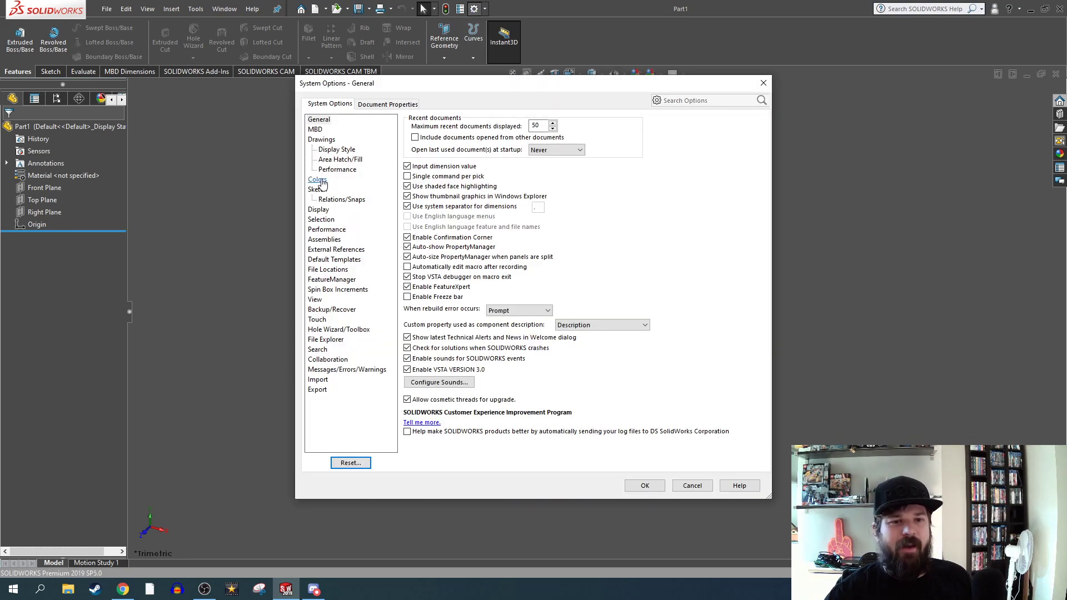
pyautogui.click(318, 180)
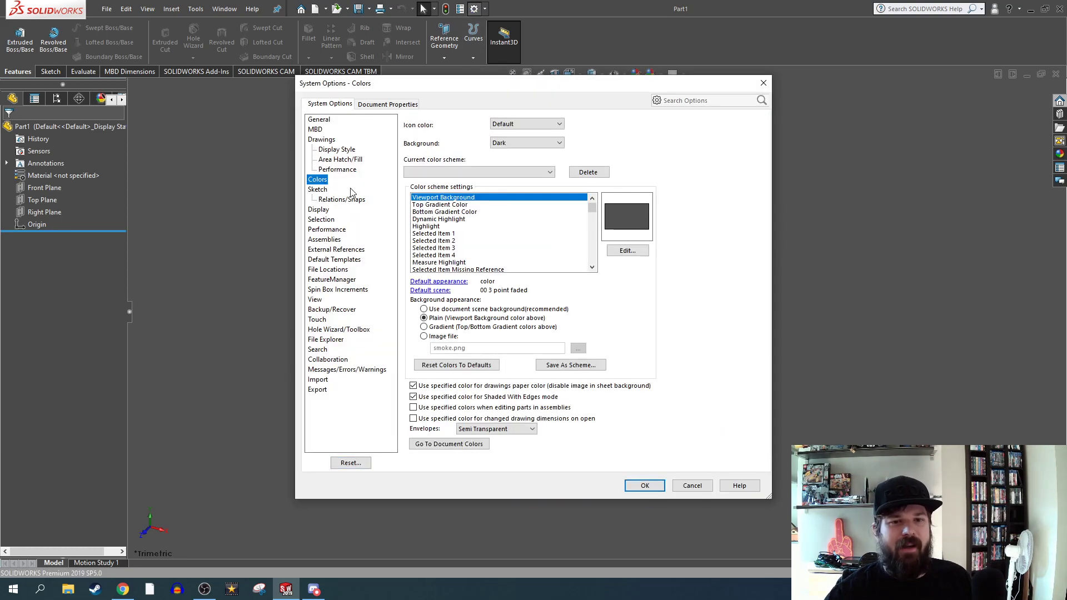
pyautogui.click(434, 328)
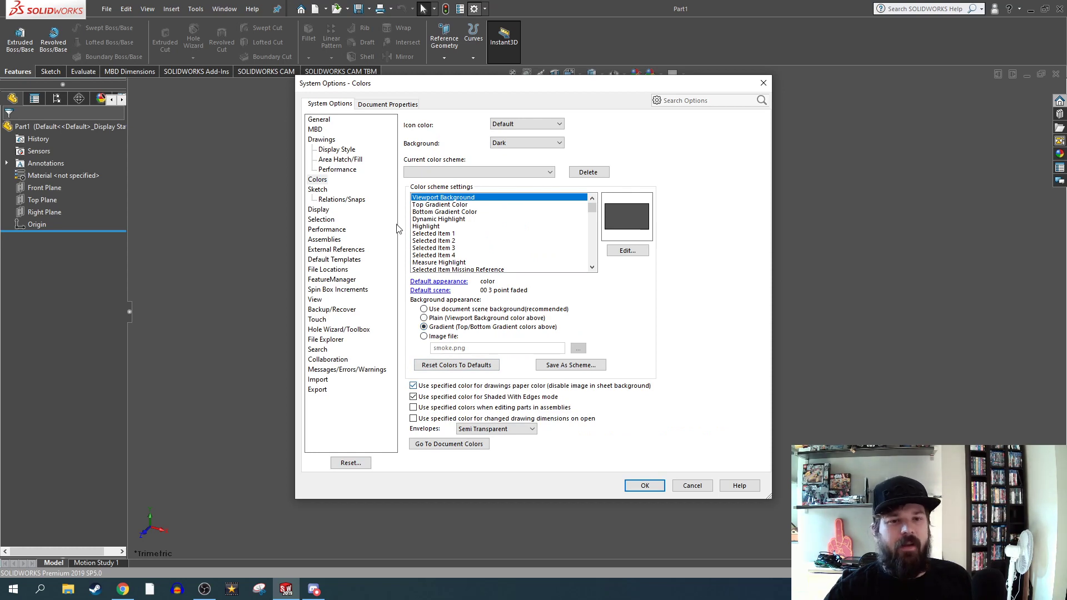
pyautogui.click(427, 206)
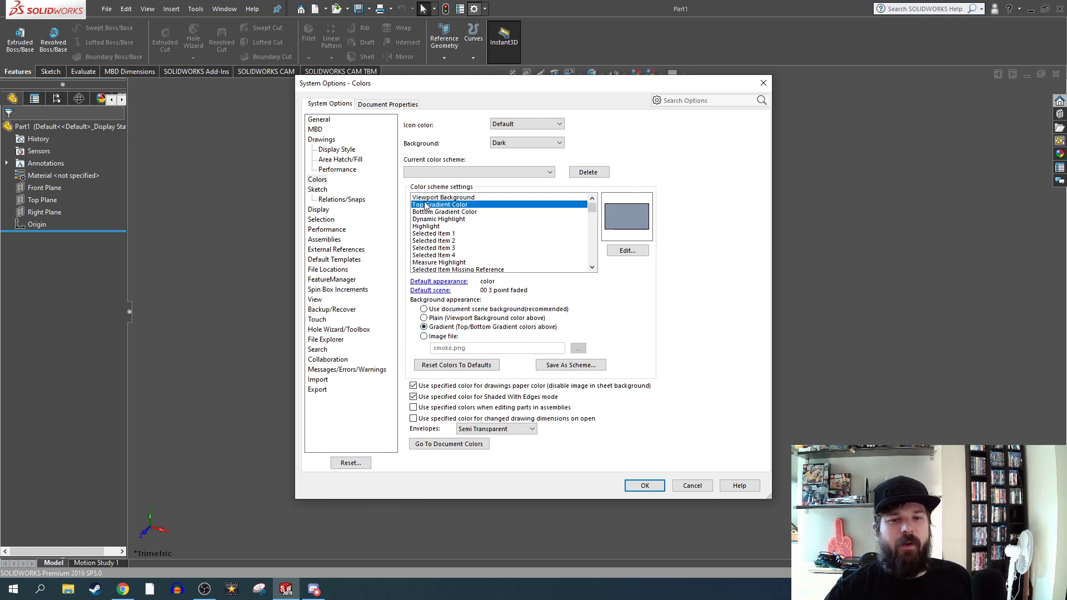
pyautogui.click(627, 251)
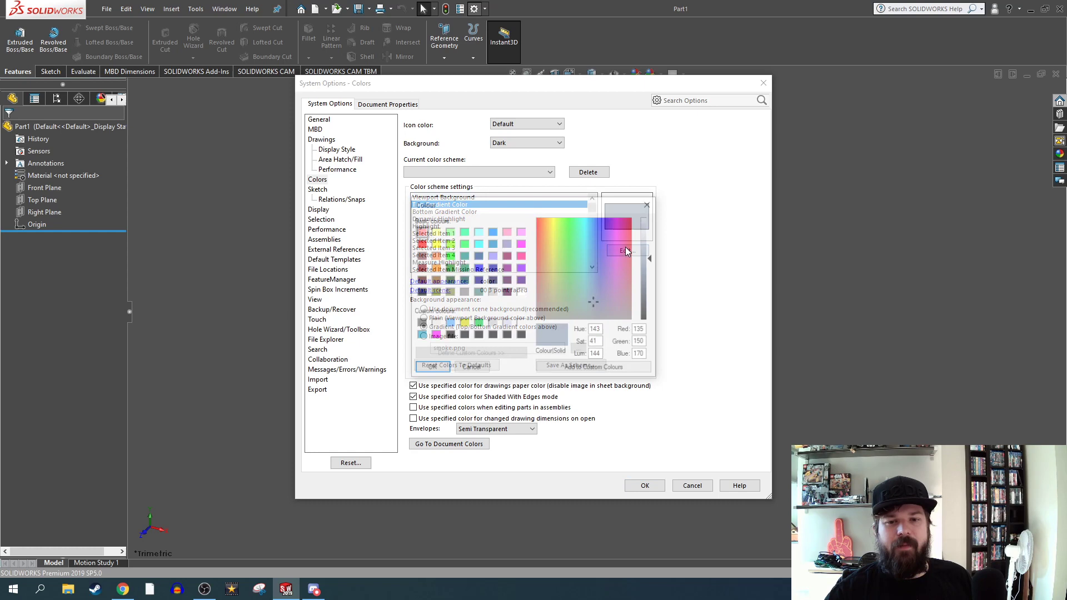
pyautogui.doubleClick(645, 330)
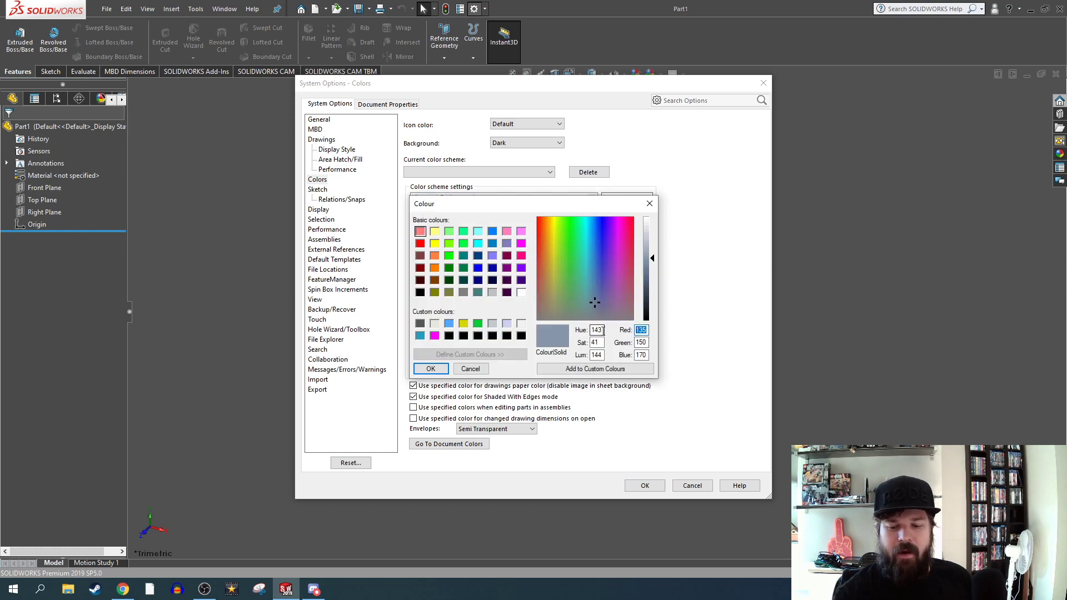
pyautogui.write('80')
pyautogui.press('Tab')
pyautogui.write('80')
pyautogui.press('Tab')
pyautogui.write('80')
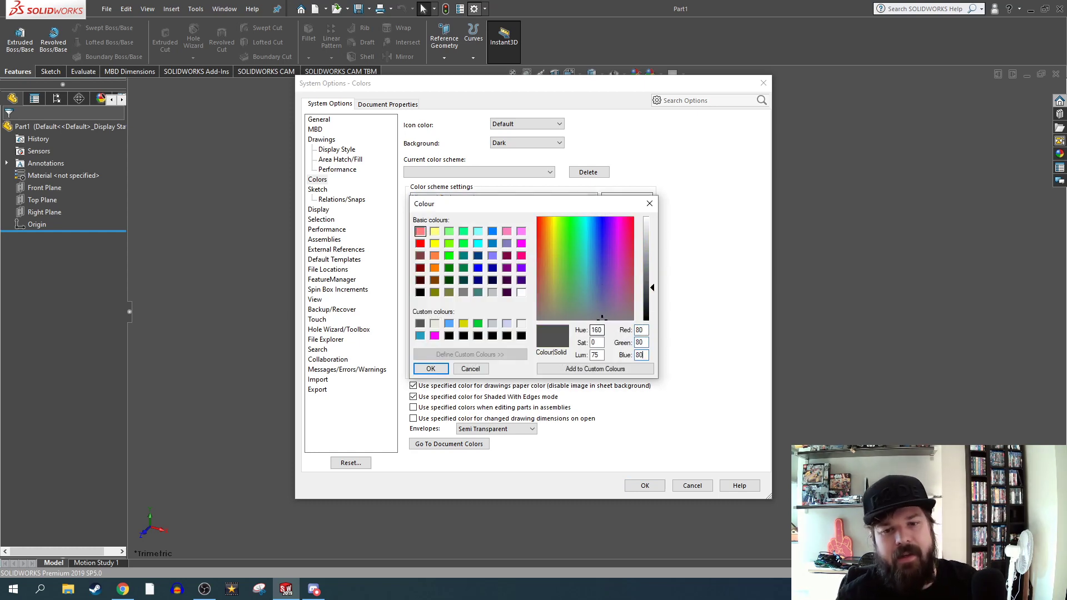
pyautogui.click(436, 370)
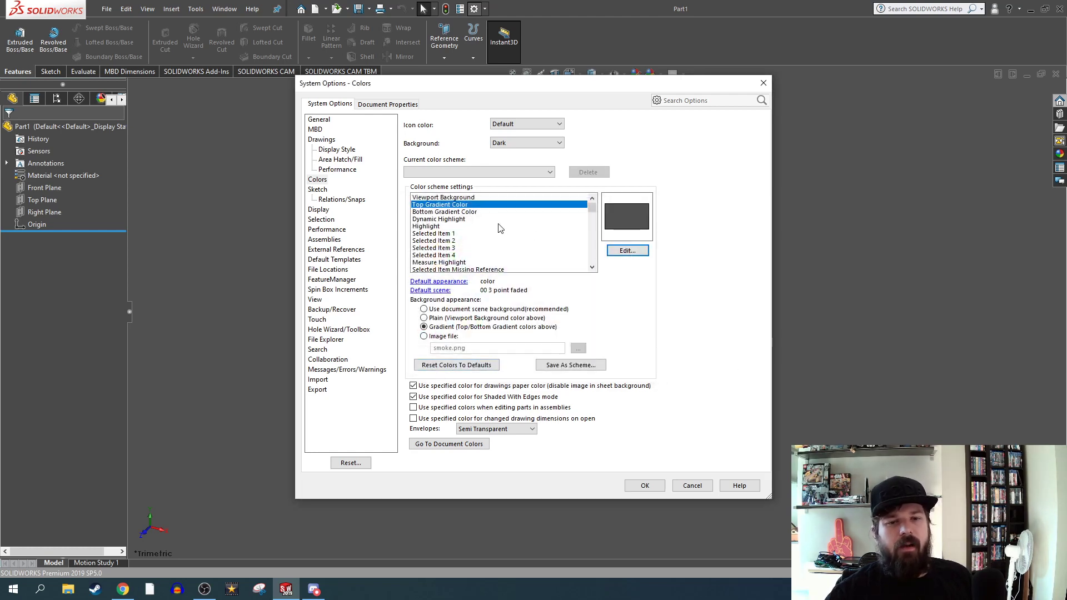
# Set the bottom gradient colour to RGB 15, 15, 15 and apply the options
pyautogui.click(467, 213)
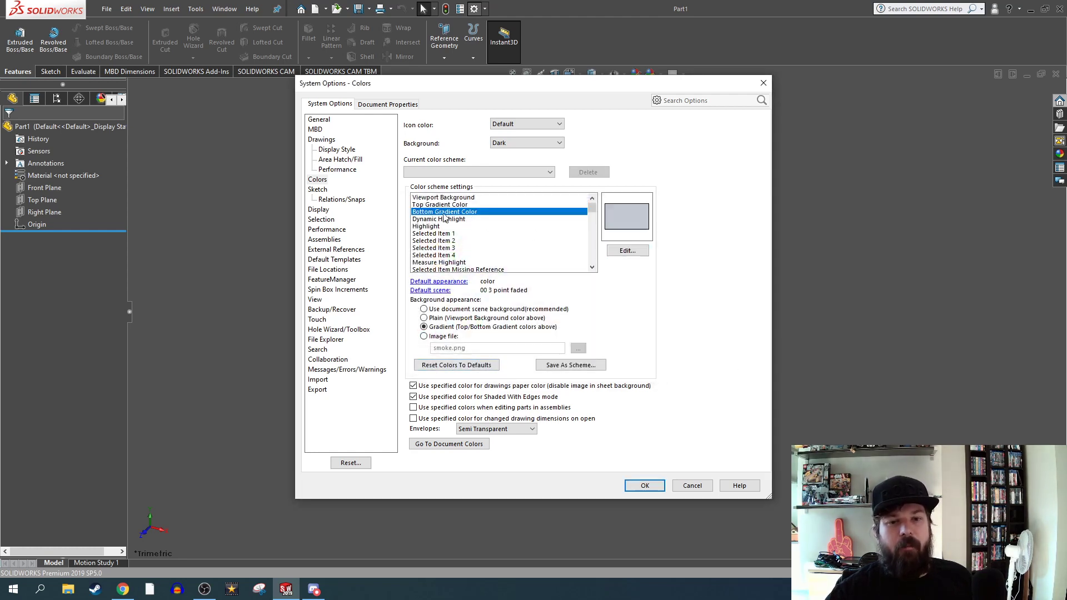
pyautogui.click(627, 251)
pyautogui.doubleClick(645, 330)
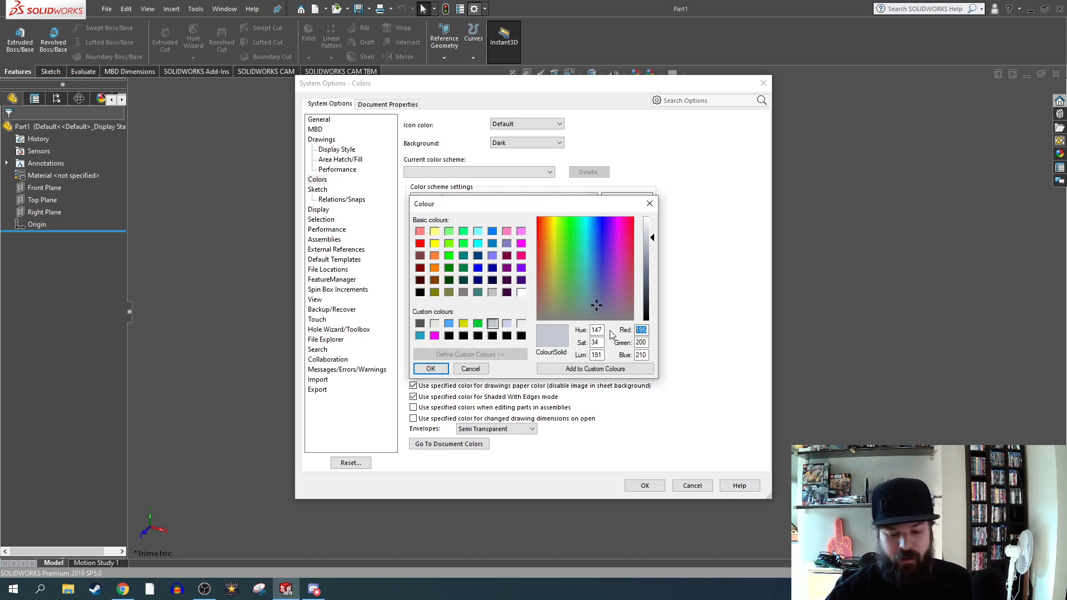
pyautogui.write('15')
pyautogui.press('Tab')
pyautogui.write('15')
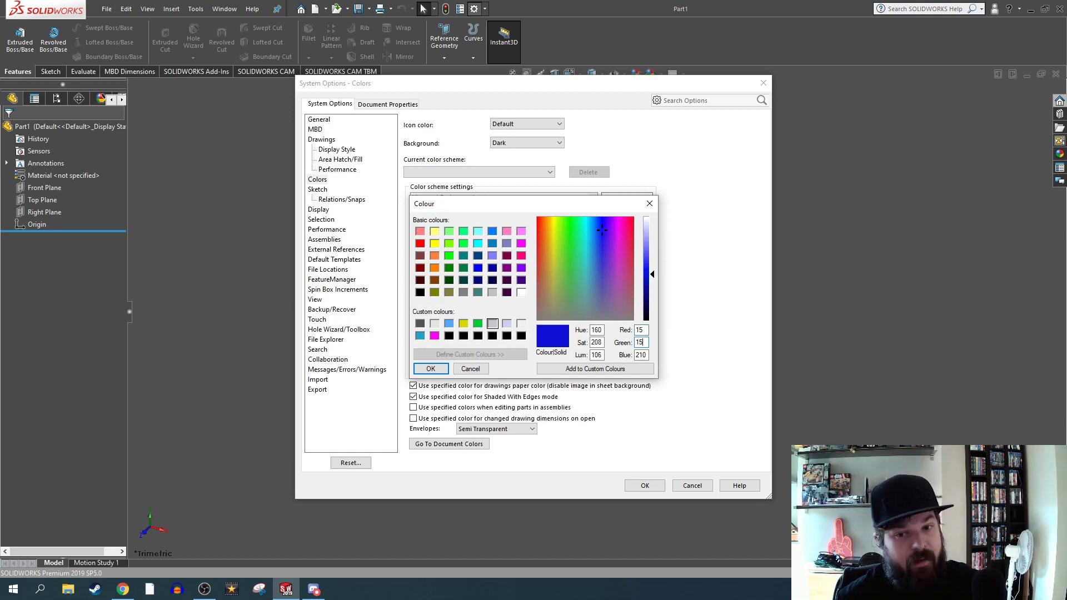
pyautogui.press('Tab')
pyautogui.write('15')
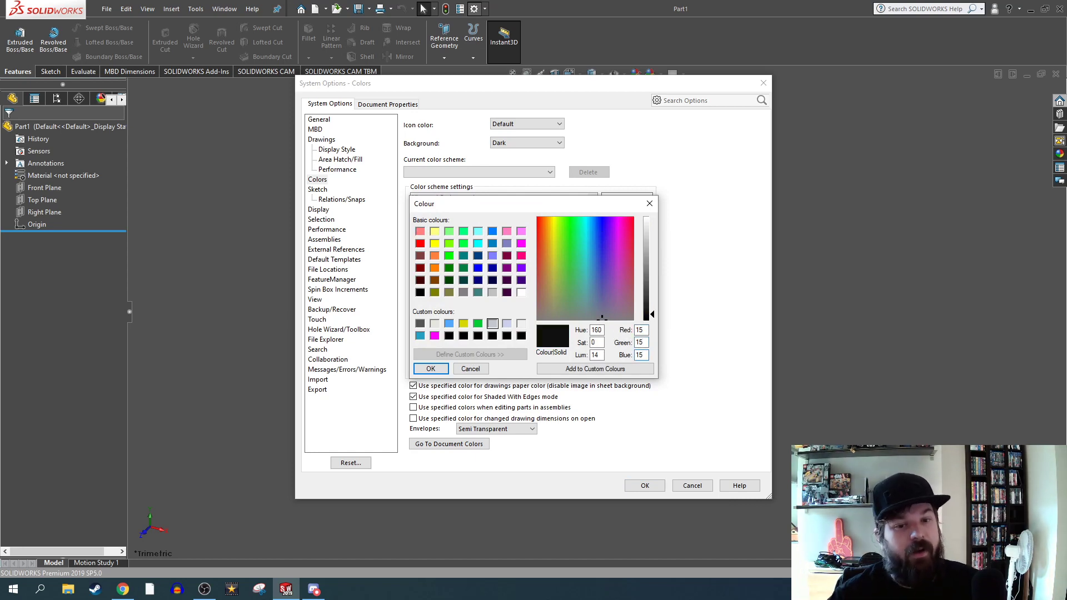
pyautogui.click(433, 370)
pyautogui.click(426, 204)
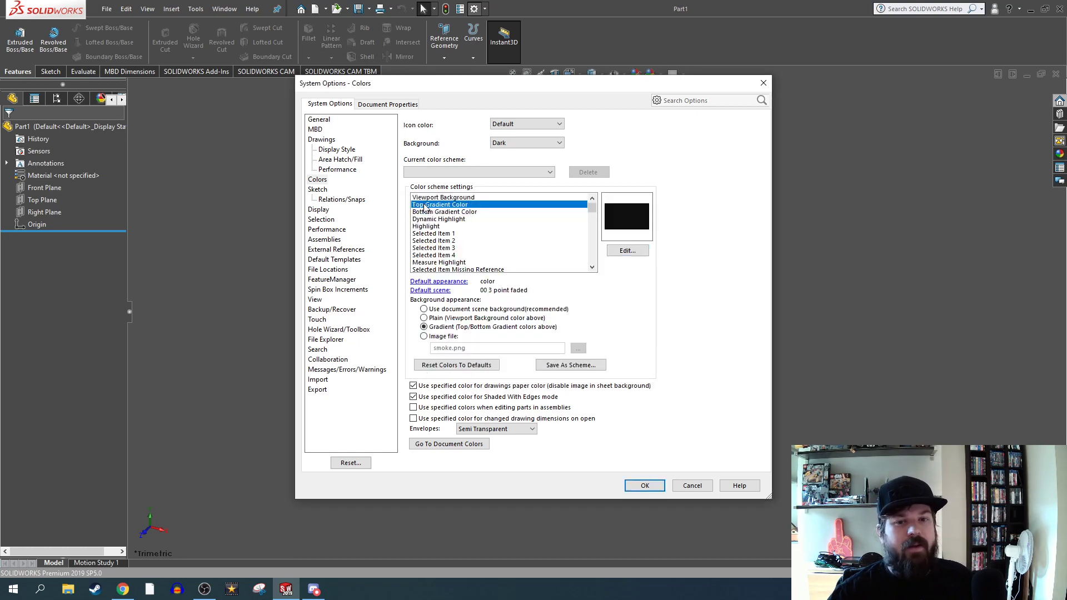
pyautogui.click(427, 211)
pyautogui.click(427, 205)
pyautogui.click(427, 212)
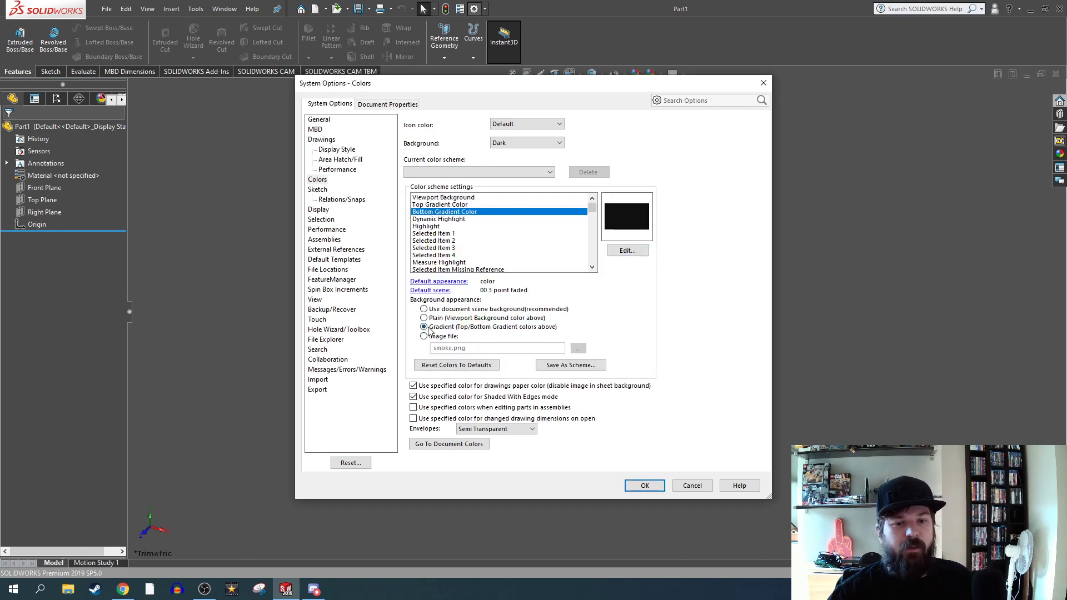
pyautogui.click(643, 486)
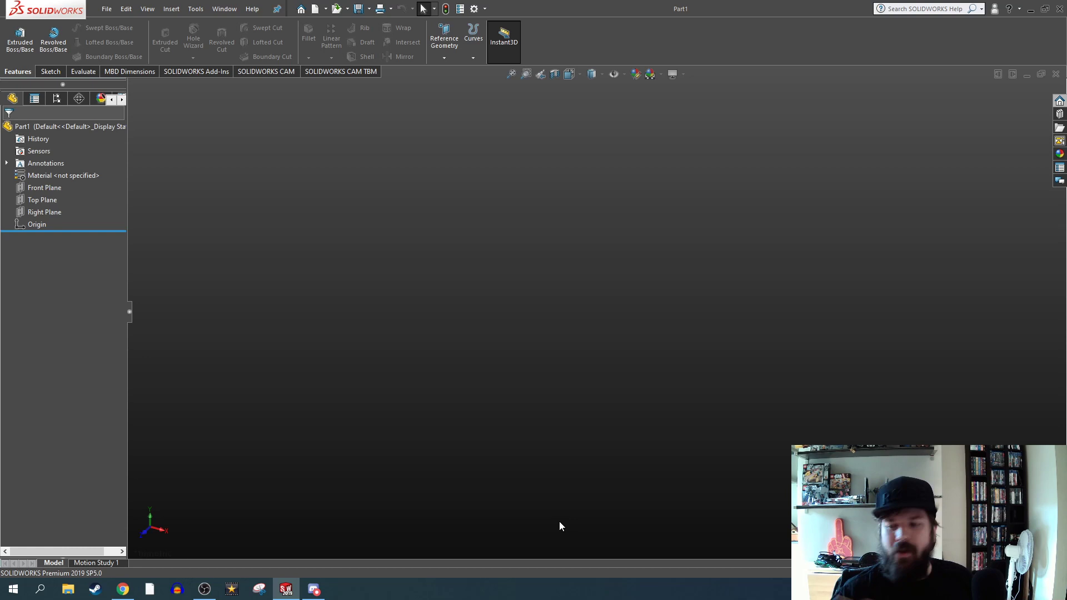
# Extrude a corner rectangle drawn from the origin on the Front Plane 55 mm deep
pyautogui.click(20, 39)
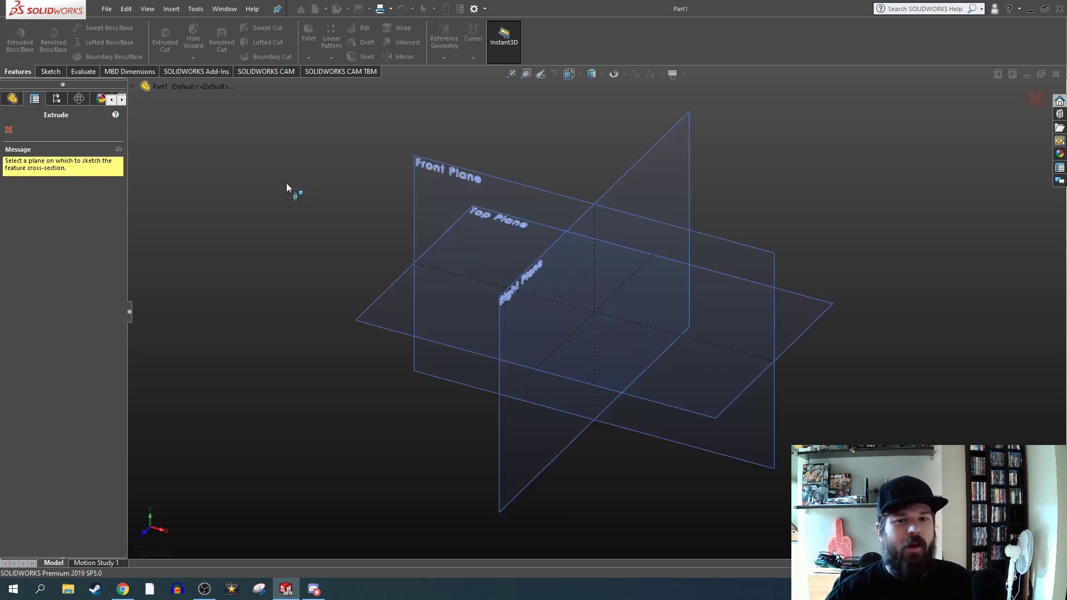
pyautogui.click(431, 196)
pyautogui.click(72, 43)
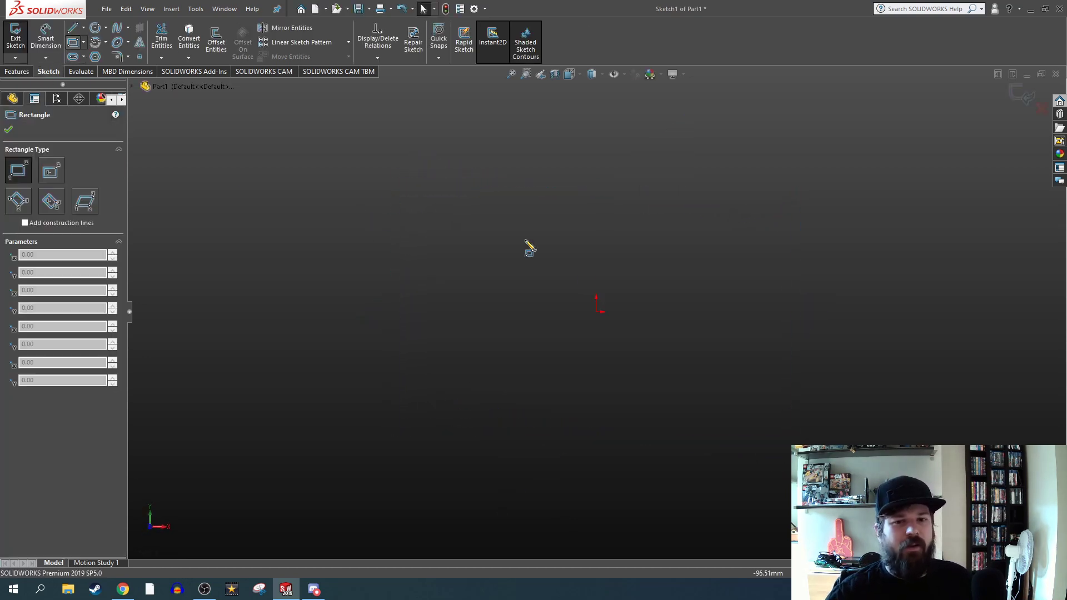
pyautogui.click(596, 311)
pyautogui.click(746, 165)
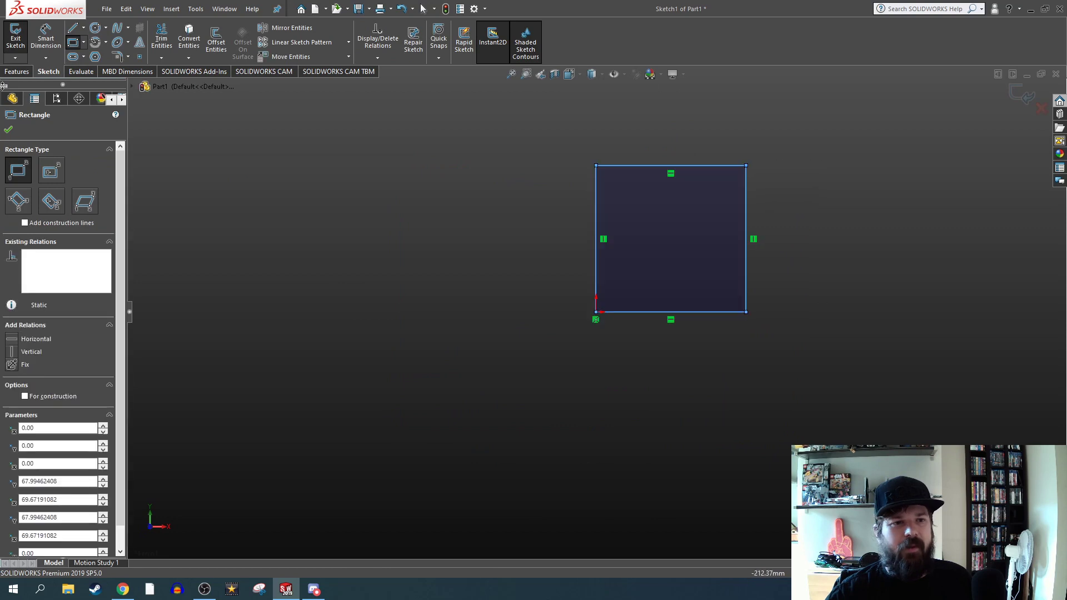
pyautogui.click(17, 71)
pyautogui.click(20, 39)
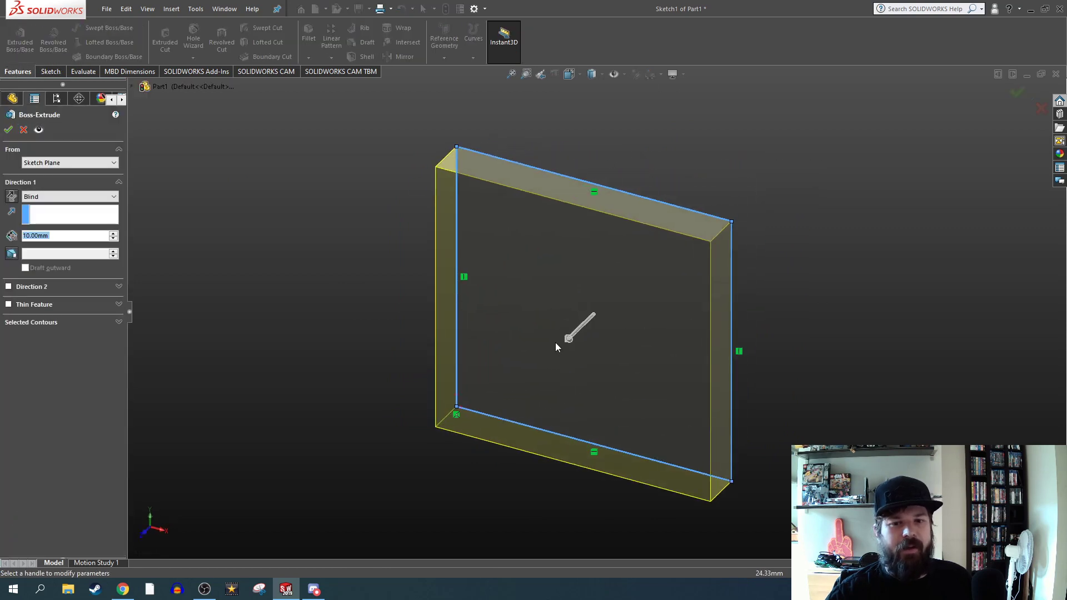
pyautogui.moveTo(566, 341); pyautogui.dragTo(474, 429)
pyautogui.click(8, 130)
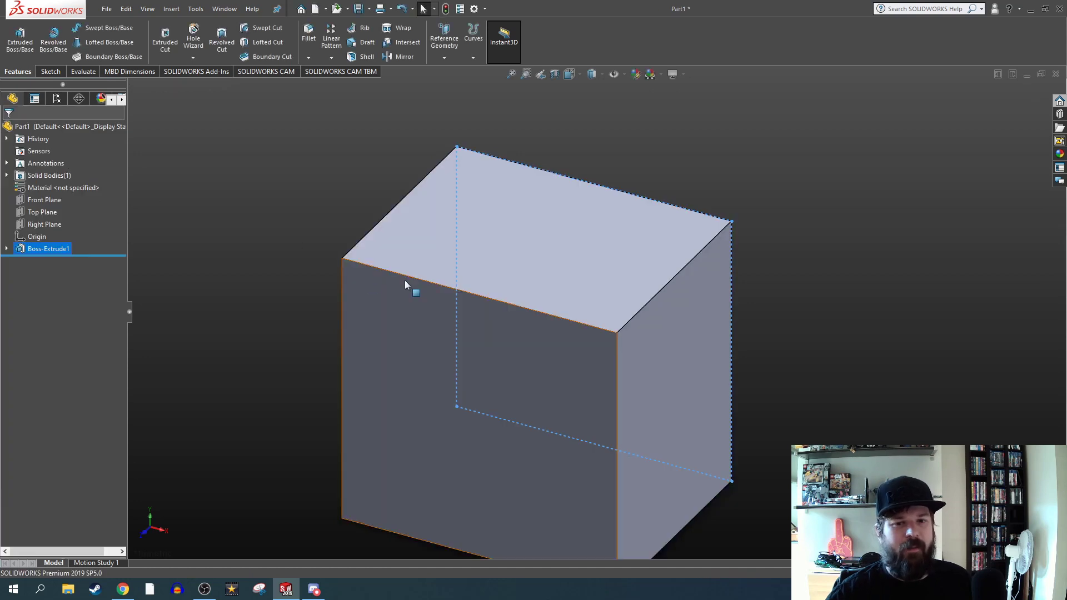
# Round the front-top, right-top and front-right vertical edges with 10 mm fillets
pyautogui.press('f')
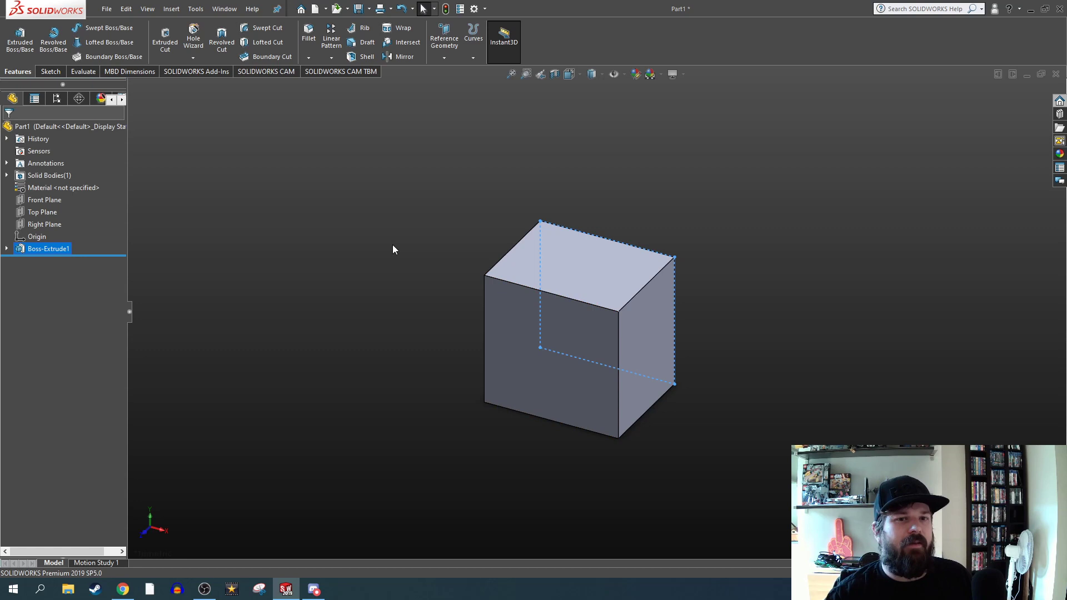
pyautogui.click(314, 148)
pyautogui.click(307, 34)
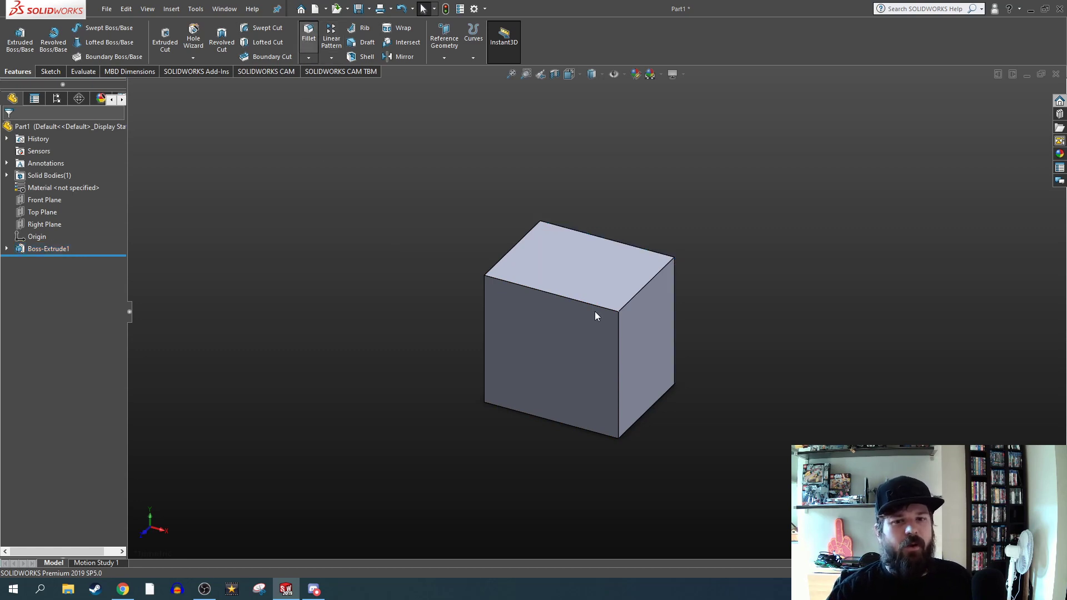
pyautogui.click(598, 302)
pyautogui.click(631, 299)
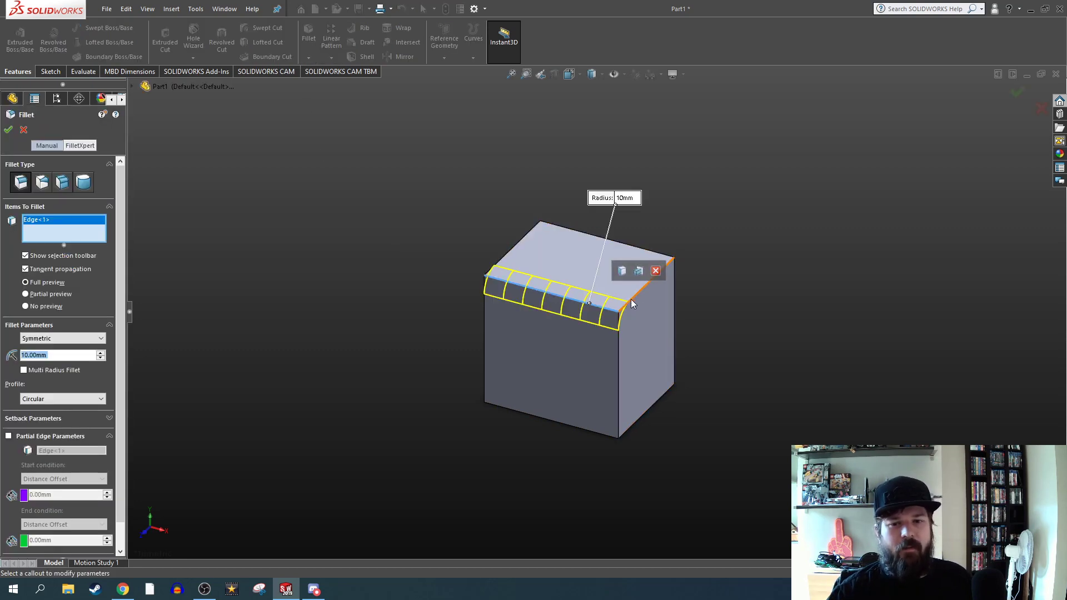
pyautogui.click(616, 354)
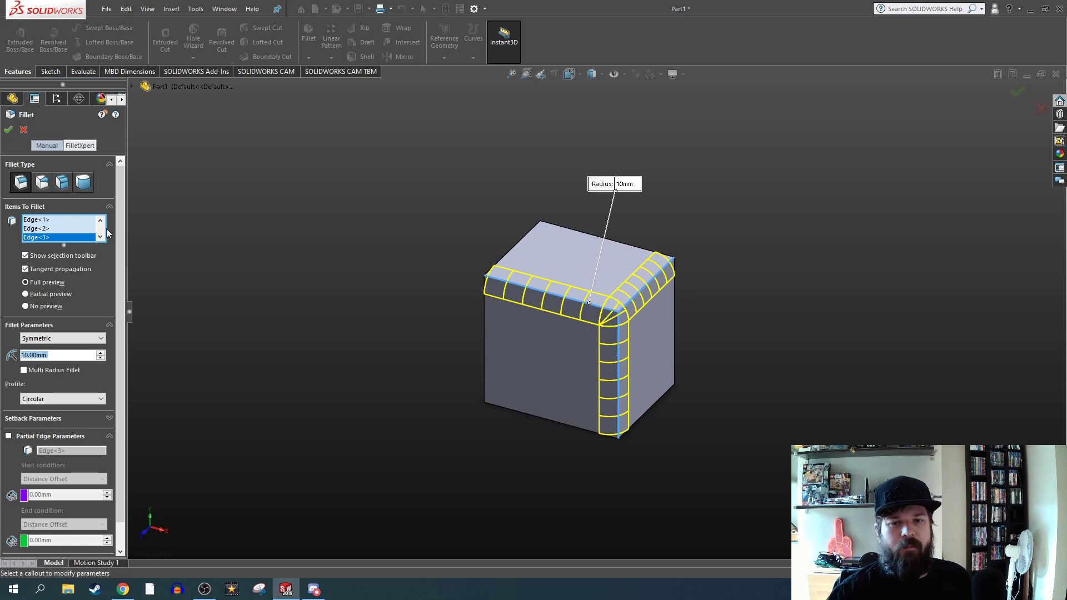
pyautogui.click(8, 130)
pyautogui.click(340, 213)
# Choose a counterbored slot for an M14 hex bolt in the Hole Wizard
pyautogui.click(192, 37)
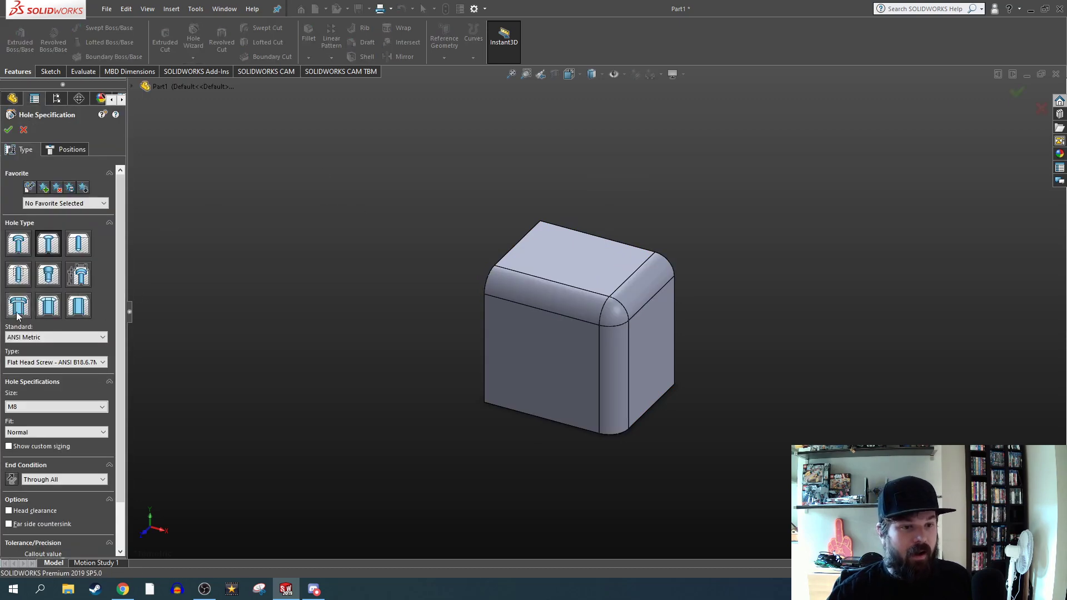
pyautogui.click(18, 307)
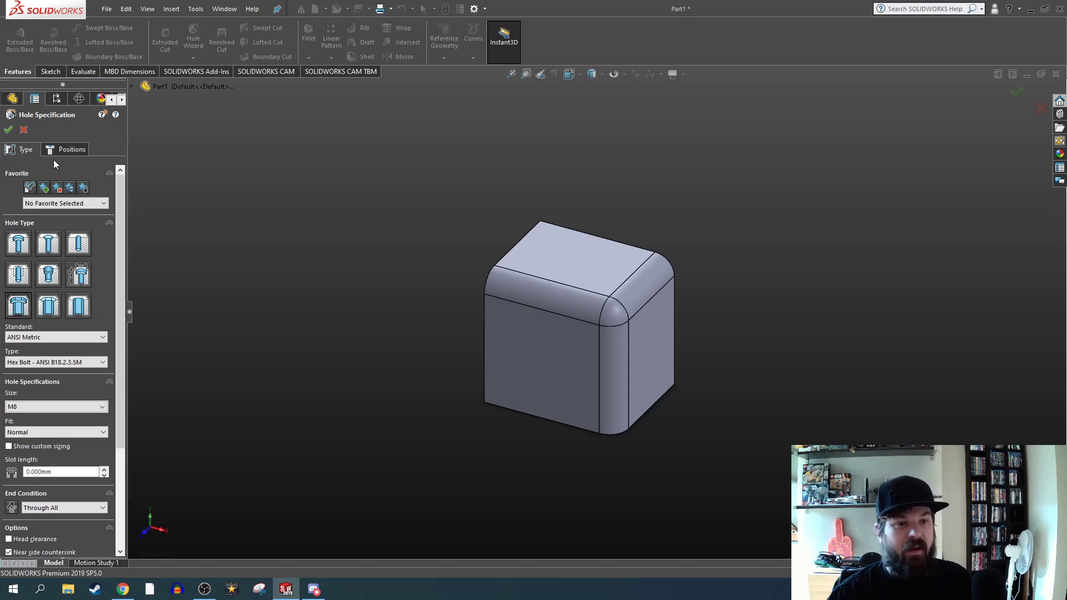
pyautogui.click(98, 409)
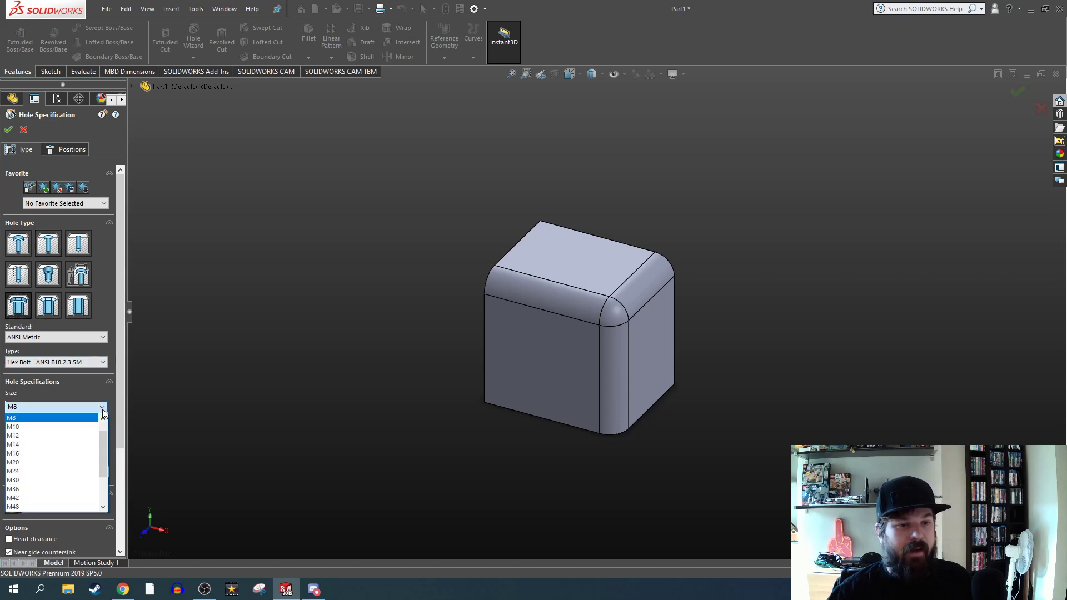
pyautogui.click(13, 444)
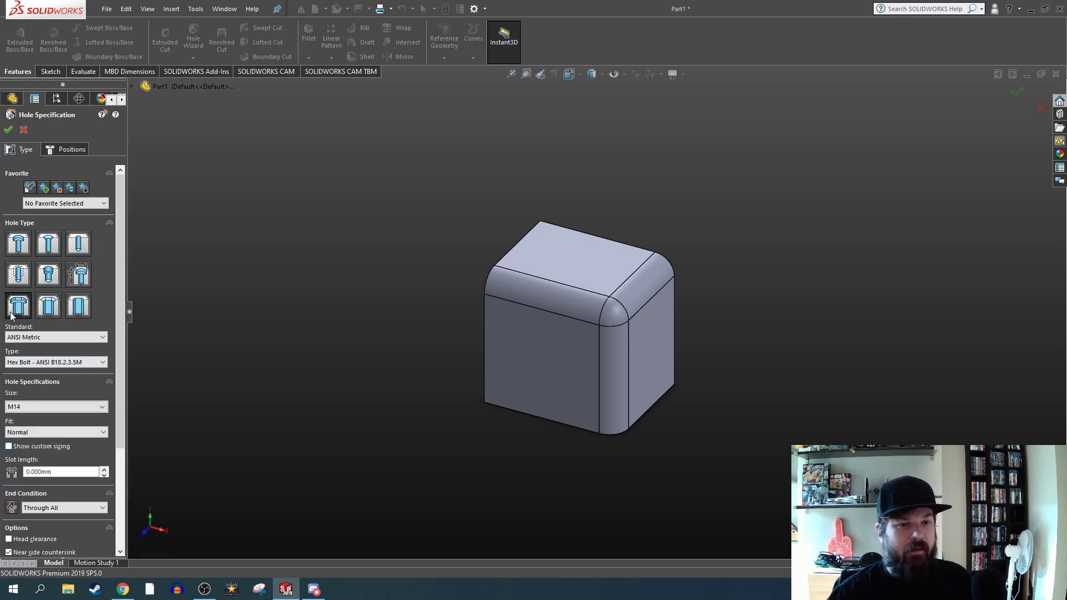
# Place the slot on the block's front face and set its slot length to 2 mm
pyautogui.click(58, 151)
pyautogui.click(522, 349)
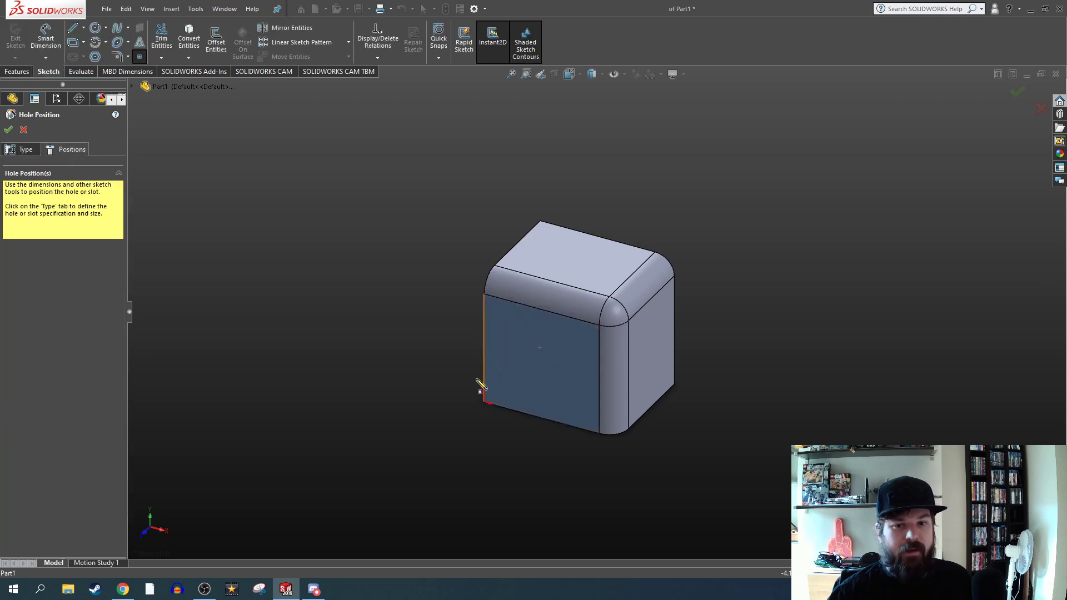
pyautogui.click(543, 360)
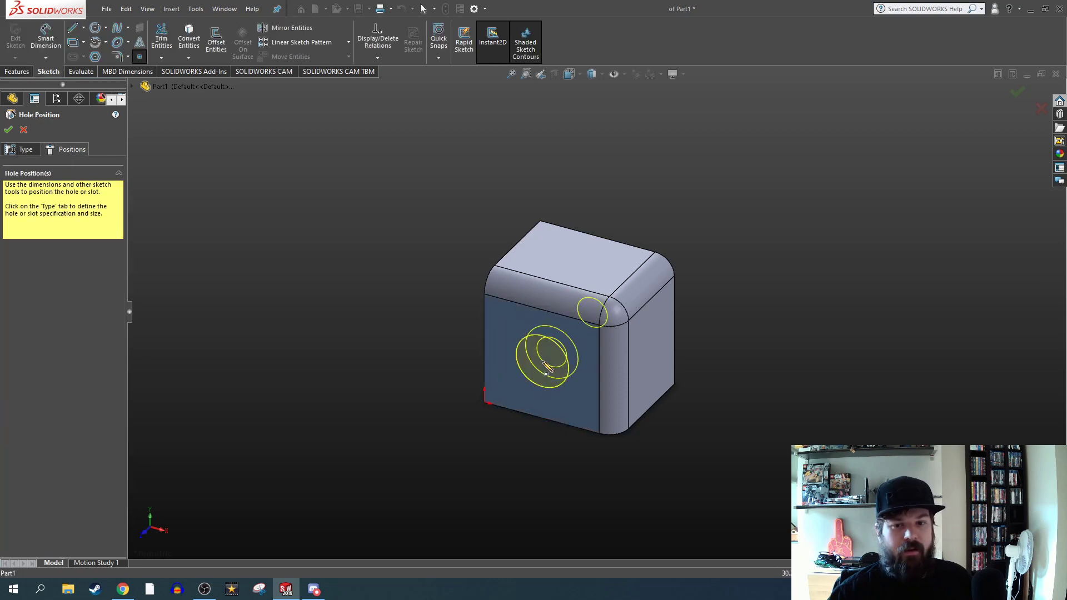
pyautogui.click(8, 130)
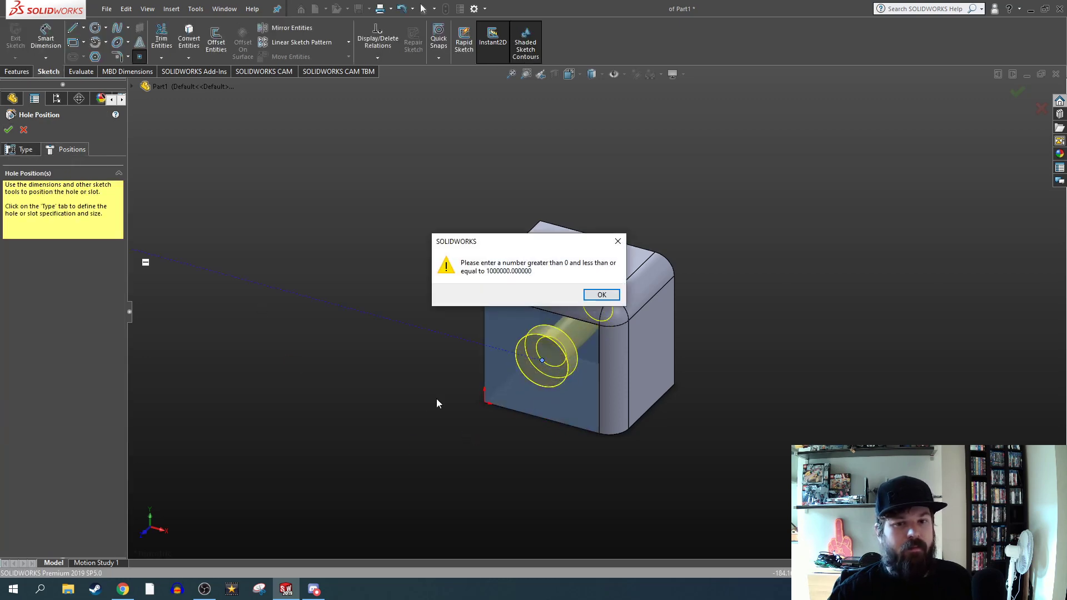
pyautogui.click(596, 296)
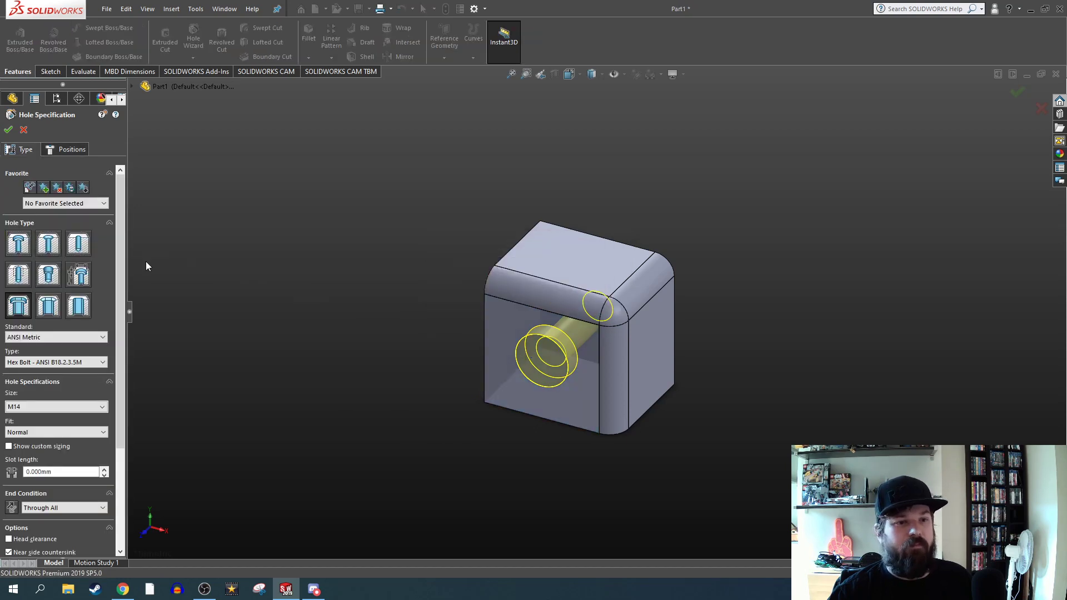
pyautogui.click(70, 472)
pyautogui.write('2')
pyautogui.press('Return')
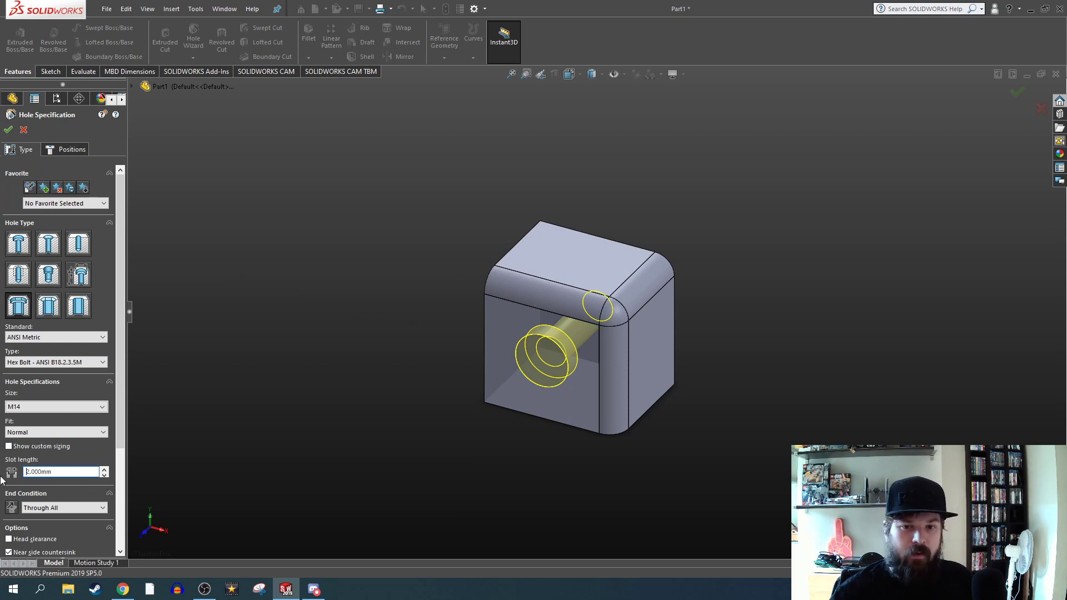
# Finish the counterbored slot and orbit the part to inspect the hole
pyautogui.click(9, 129)
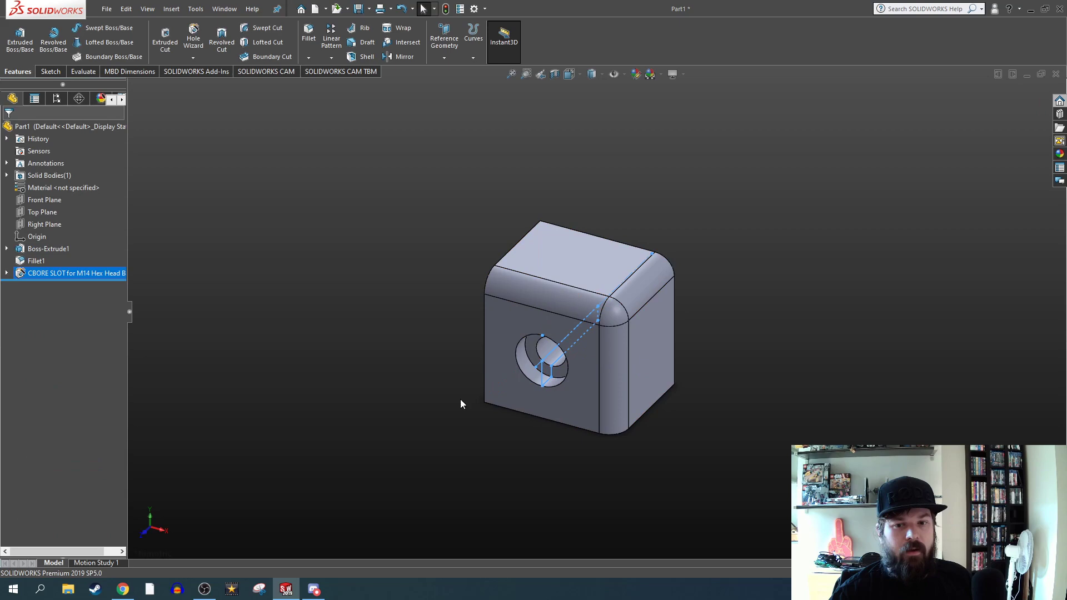
pyautogui.moveTo(406, 371); pyautogui.dragTo(384, 382, button='middle')
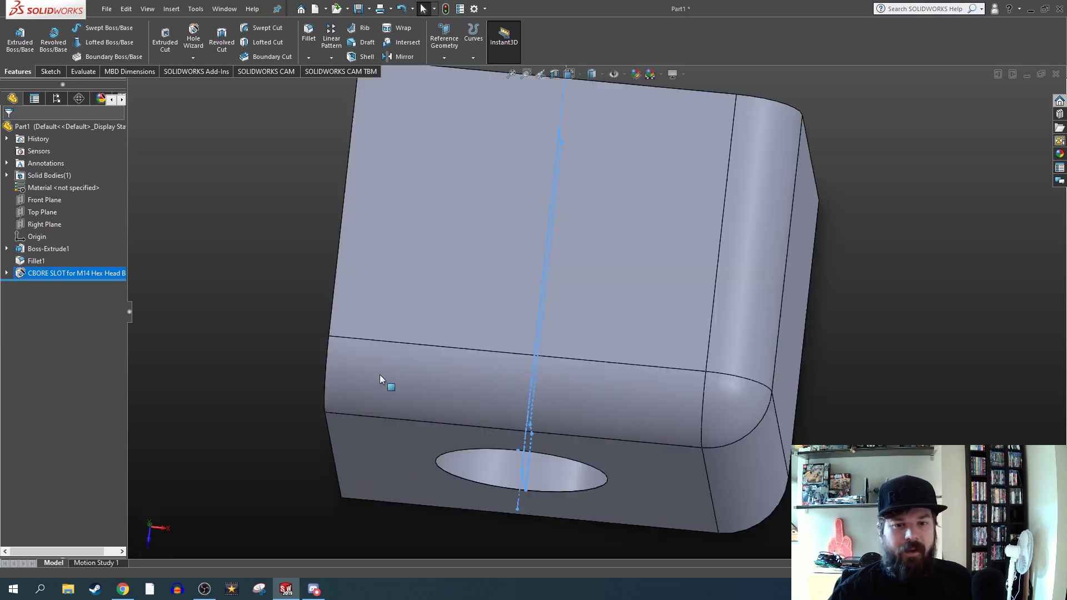
pyautogui.scroll(-6, 531, 395)
pyautogui.press('f')
pyautogui.moveTo(568, 416); pyautogui.dragTo(439, 389, button='middle')
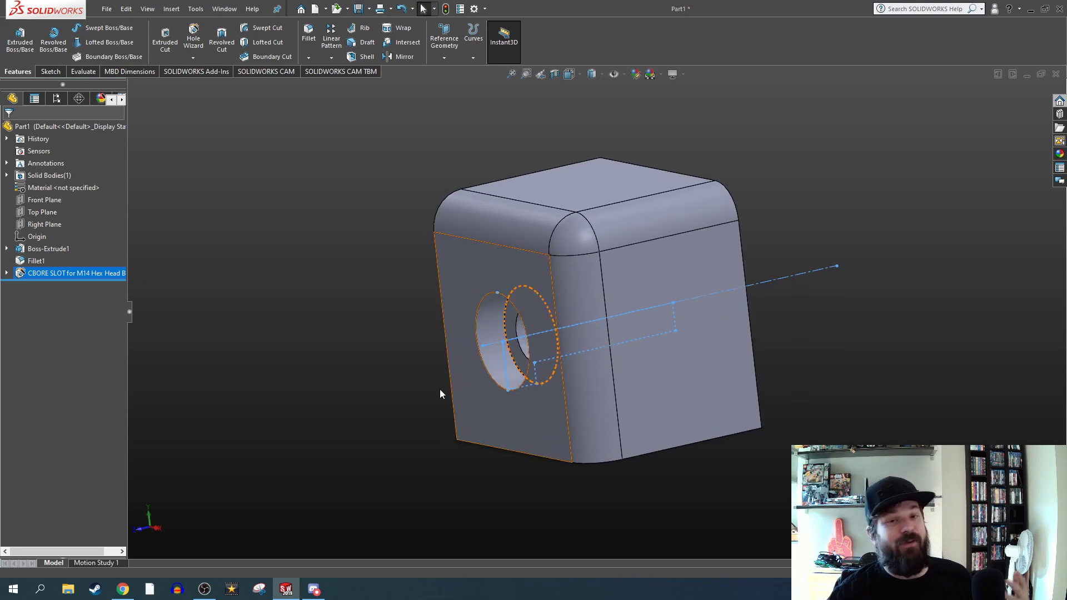
pyautogui.moveTo(362, 381)
pyautogui.mouseDown(button='middle')
pyautogui.moveTo(347, 376)
pyautogui.moveTo(412, 369)
pyautogui.moveTo(341, 348)
pyautogui.moveTo(336, 374)
pyautogui.moveTo(356, 381)
pyautogui.mouseUp(button='middle')
pyautogui.click(351, 350)
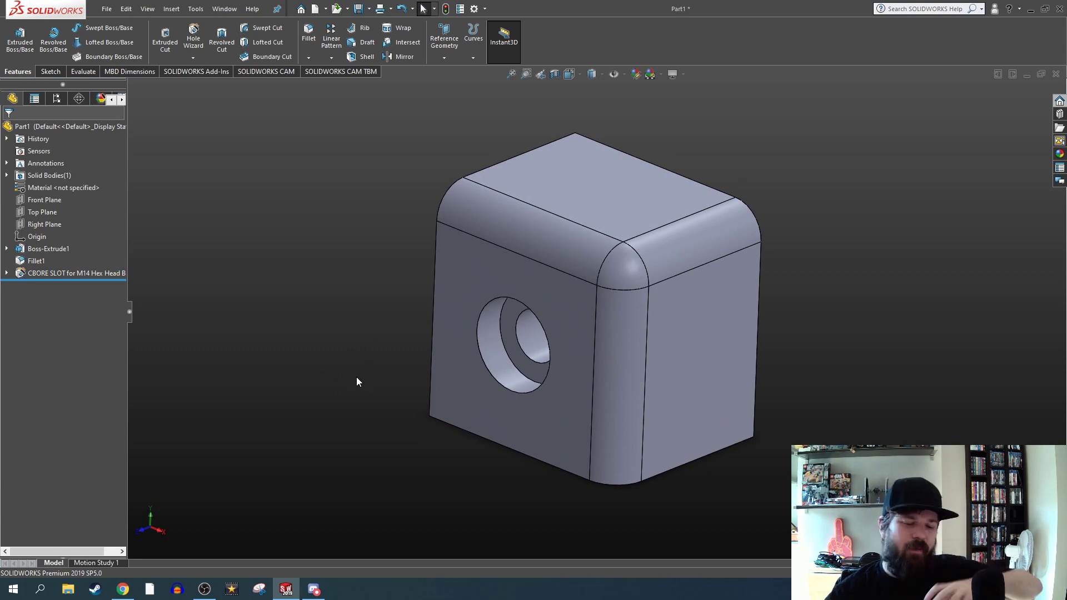
# Start an extruded boss, toggle between the flyout feature tree and its settings, then cancel
pyautogui.click(20, 38)
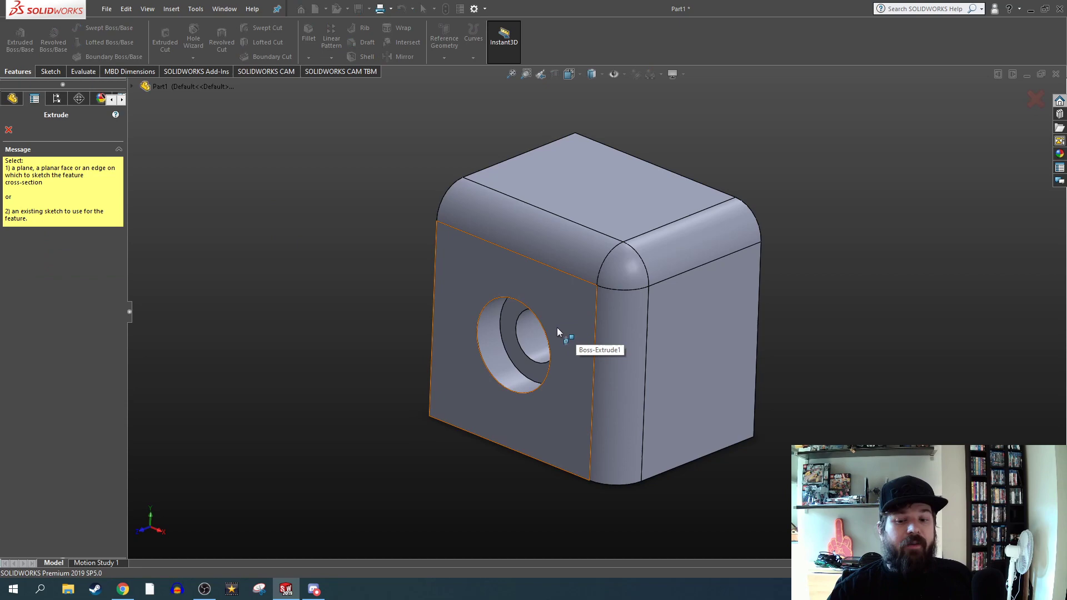
pyautogui.click(132, 86)
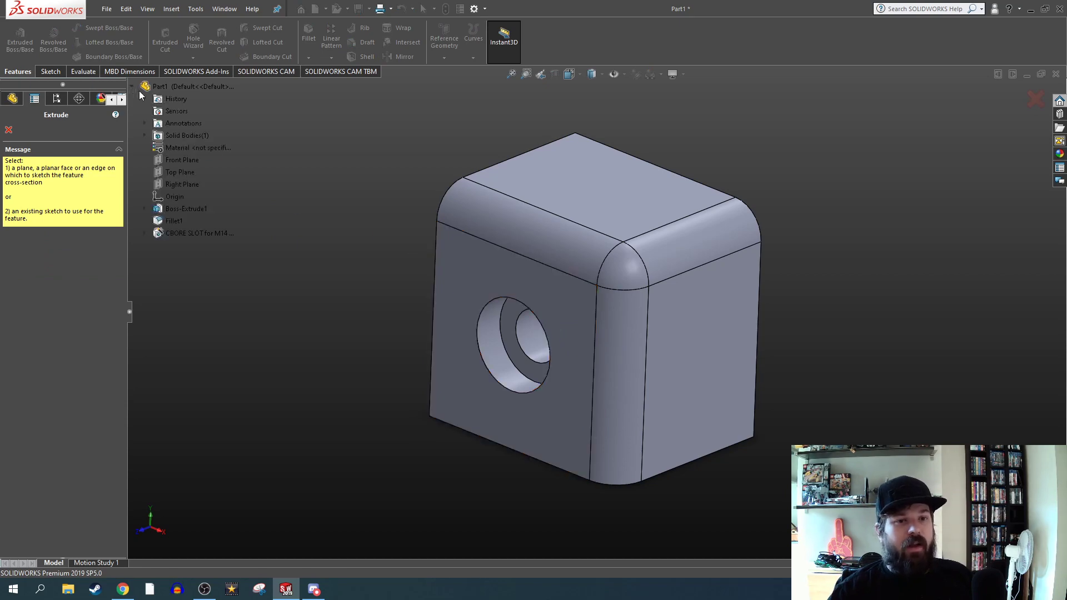
pyautogui.click(34, 98)
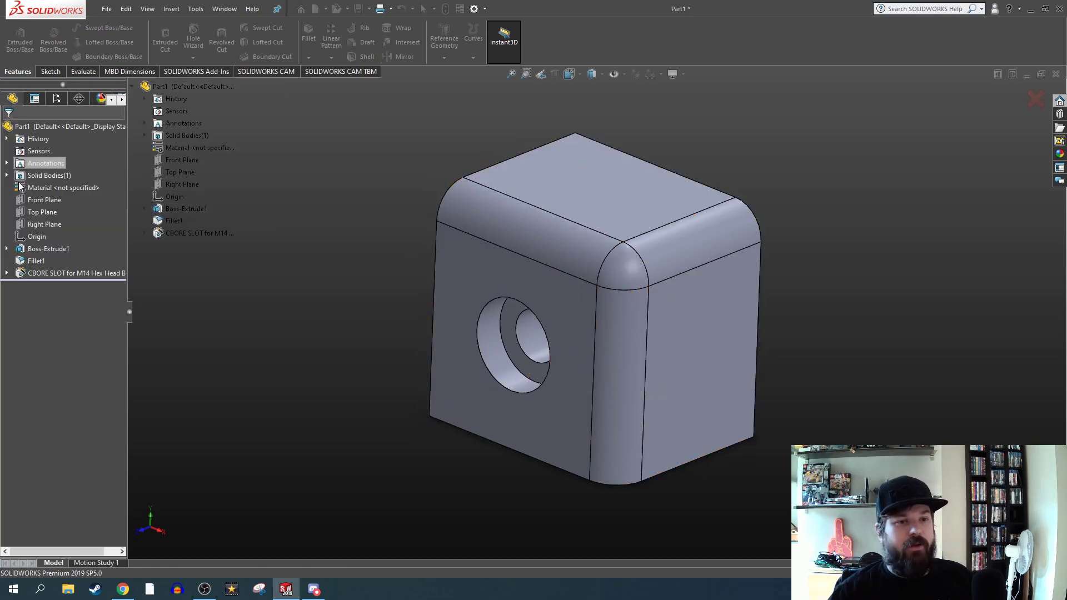
pyautogui.click(25, 97)
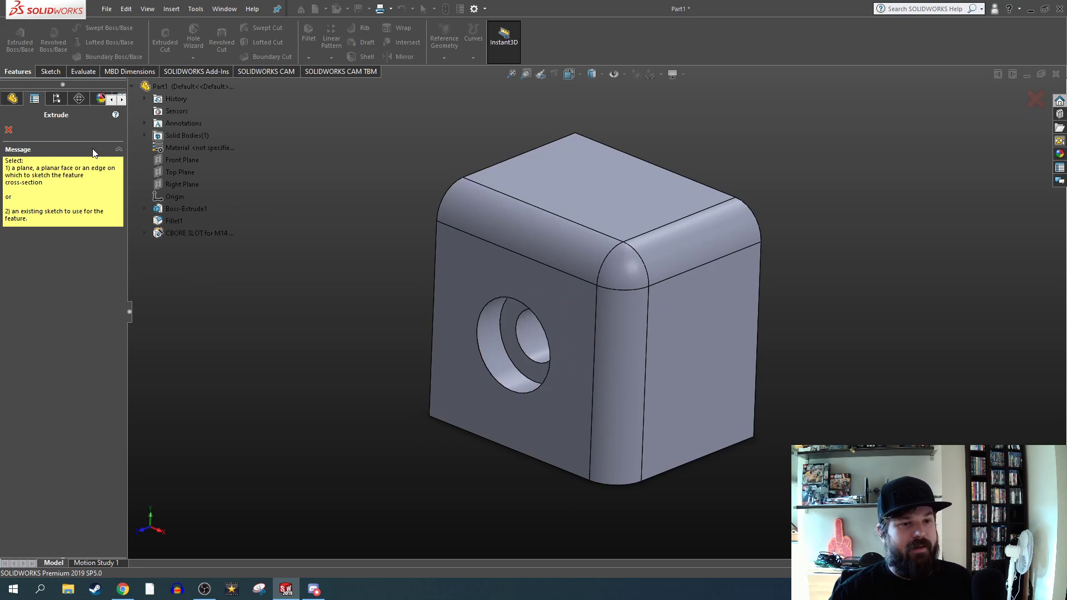
pyautogui.click(8, 130)
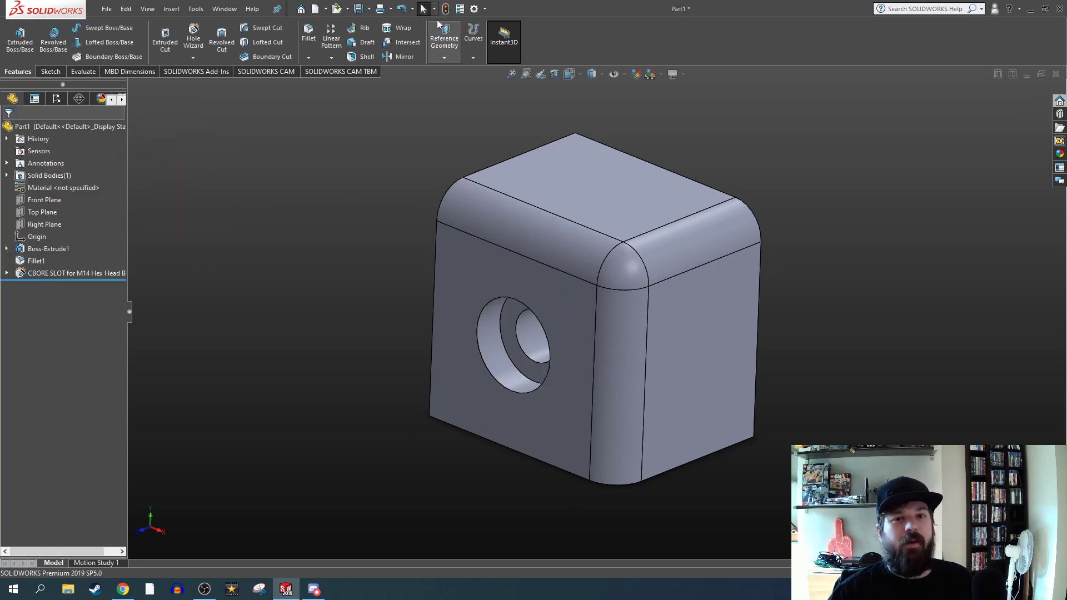
# Recolour the Flyout FeatureManager Design Tree Text white, then preview it in a cancelled extrude
pyautogui.click(474, 10)
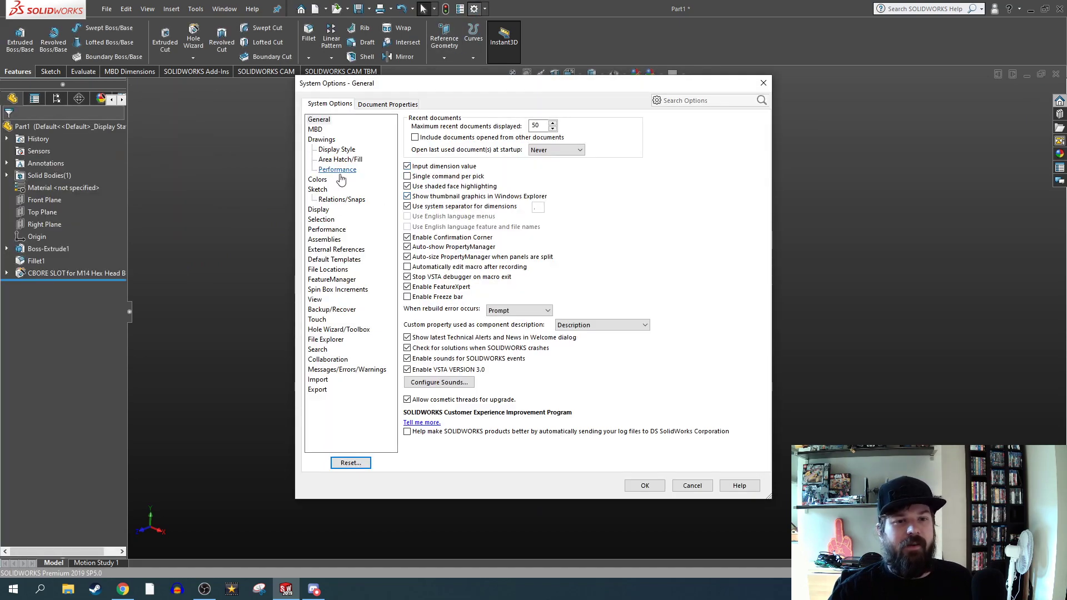
pyautogui.click(318, 180)
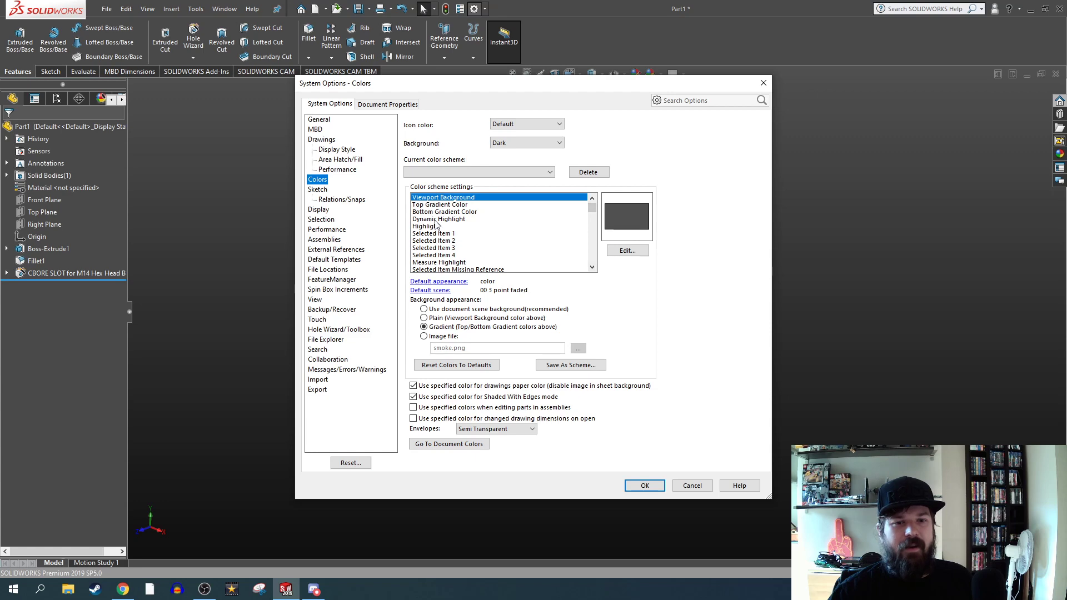
pyautogui.scroll(-7, 445, 228)
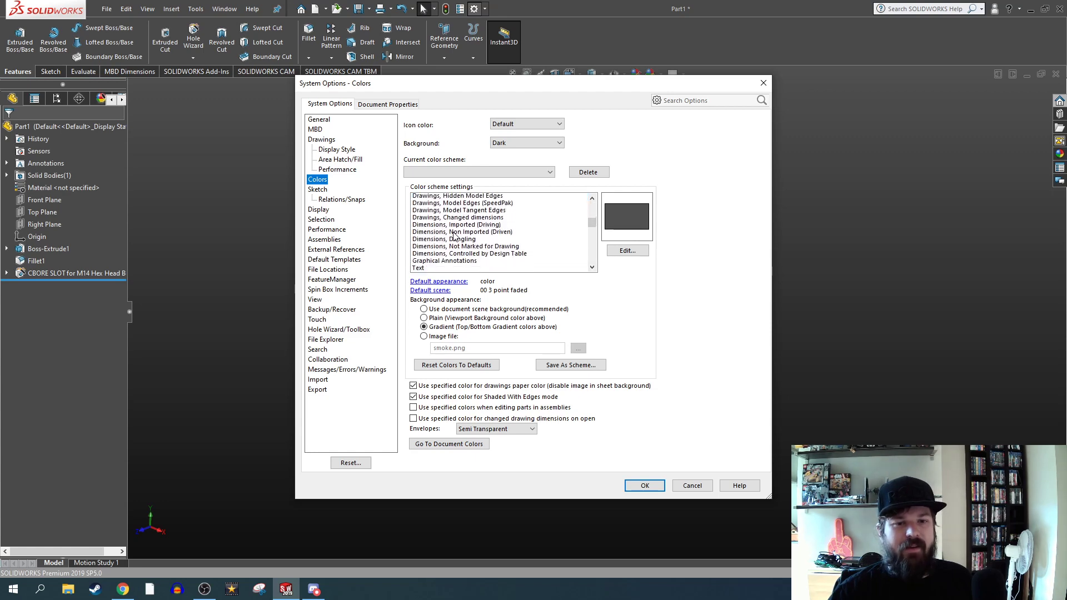
pyautogui.scroll(-3, 455, 247)
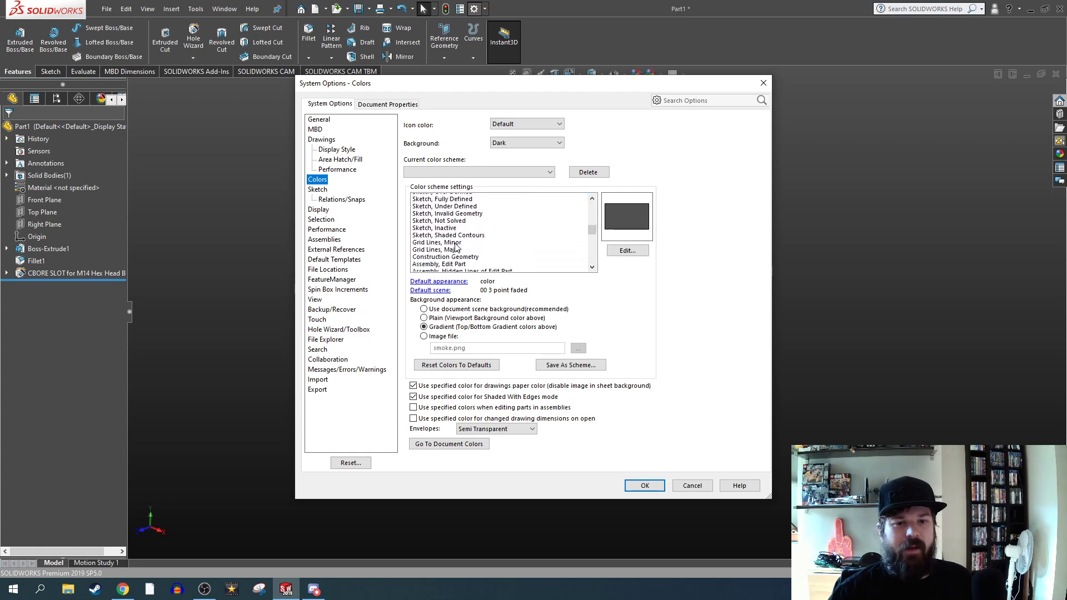
pyautogui.scroll(-5, 460, 257)
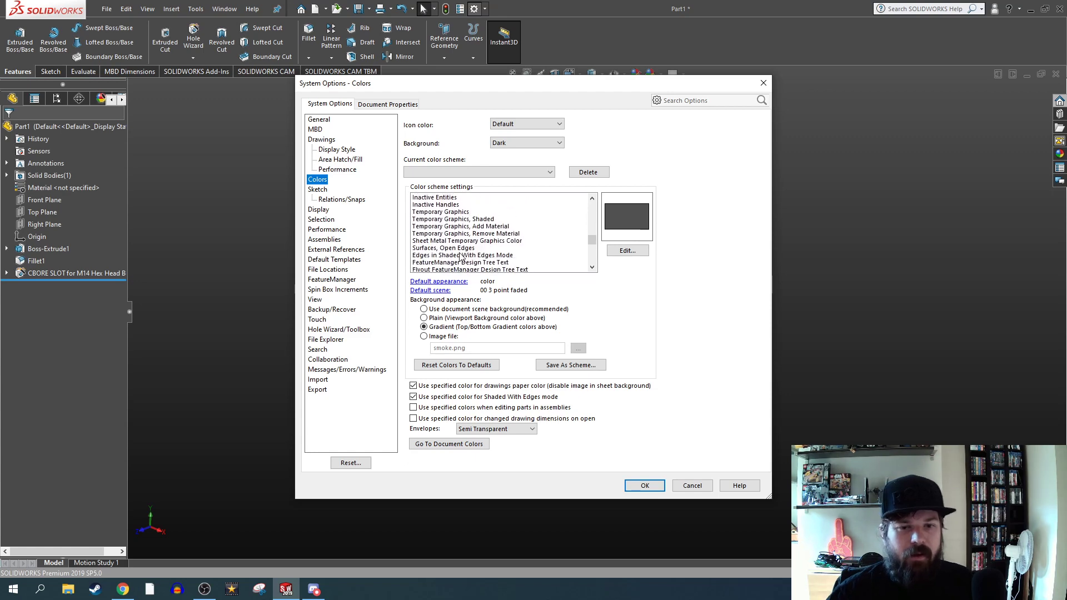
pyautogui.scroll(-1, 460, 253)
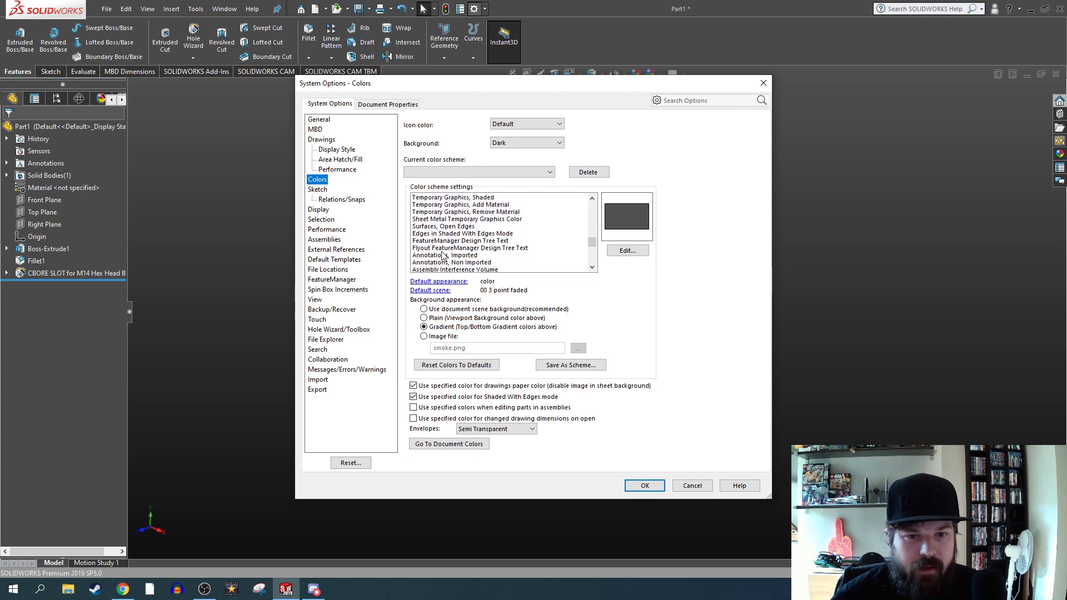
pyautogui.click(443, 248)
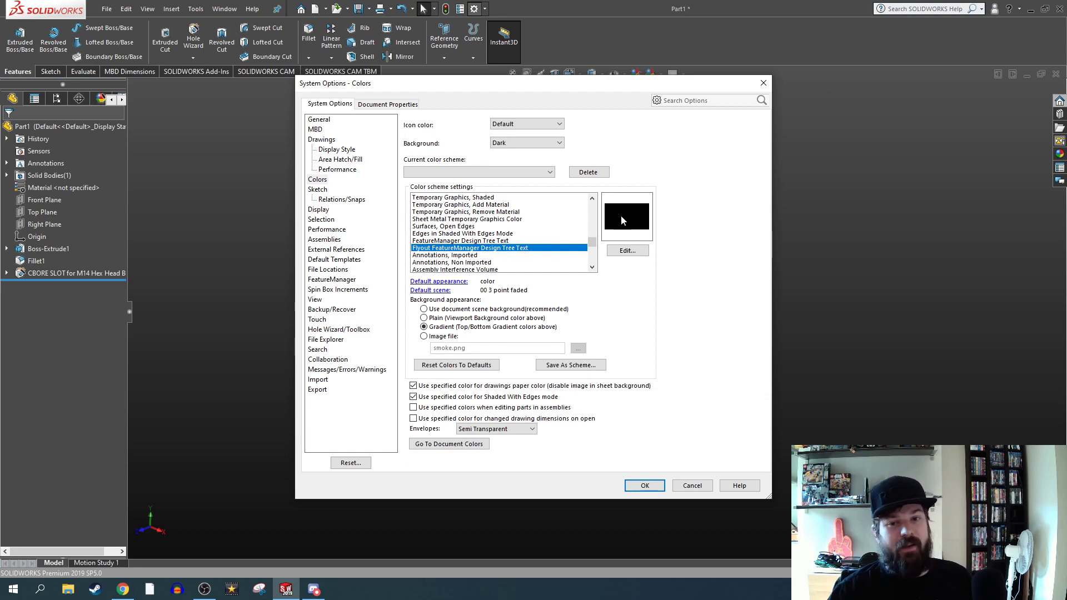
pyautogui.click(627, 251)
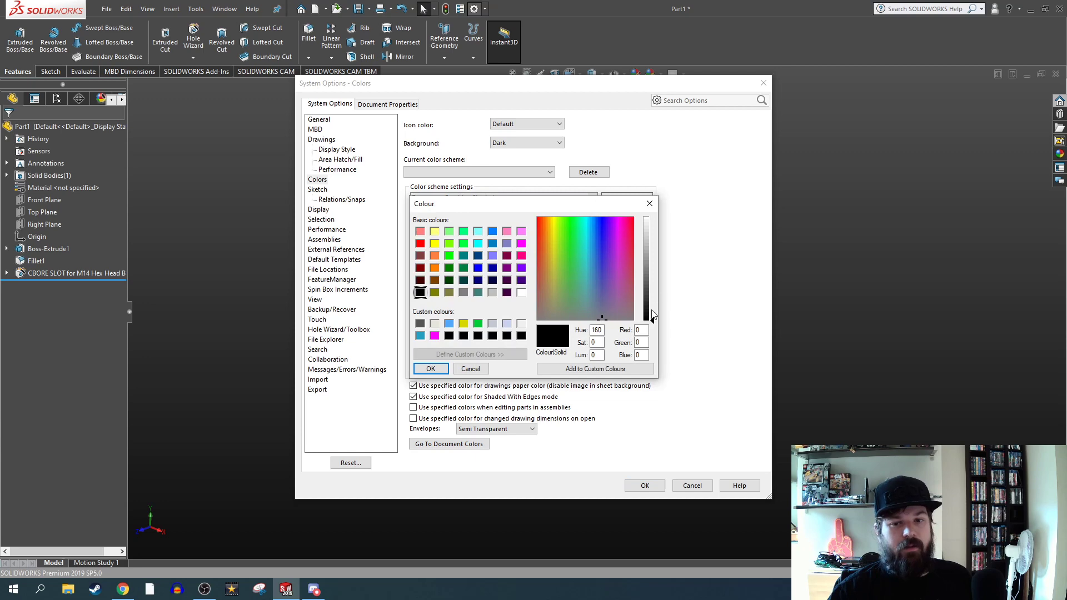
pyautogui.moveTo(651, 282); pyautogui.dragTo(652, 218)
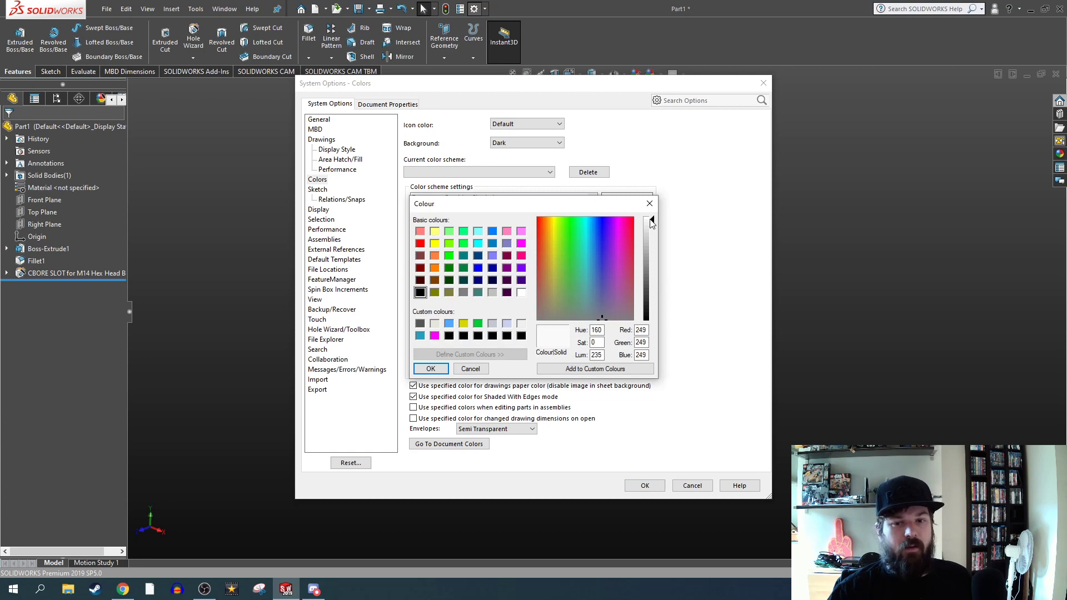
pyautogui.click(431, 369)
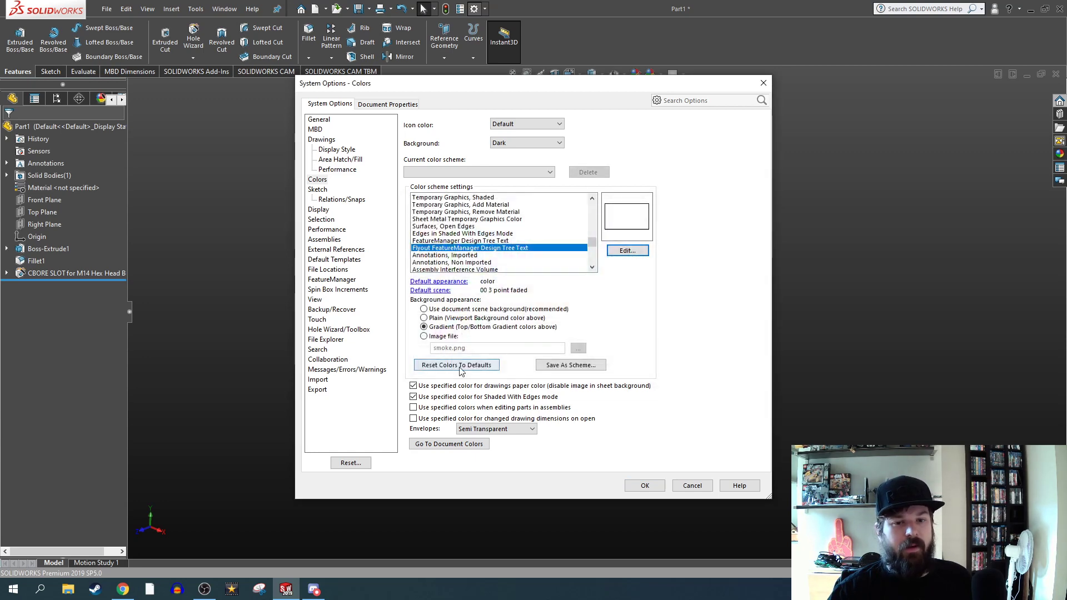
pyautogui.click(646, 486)
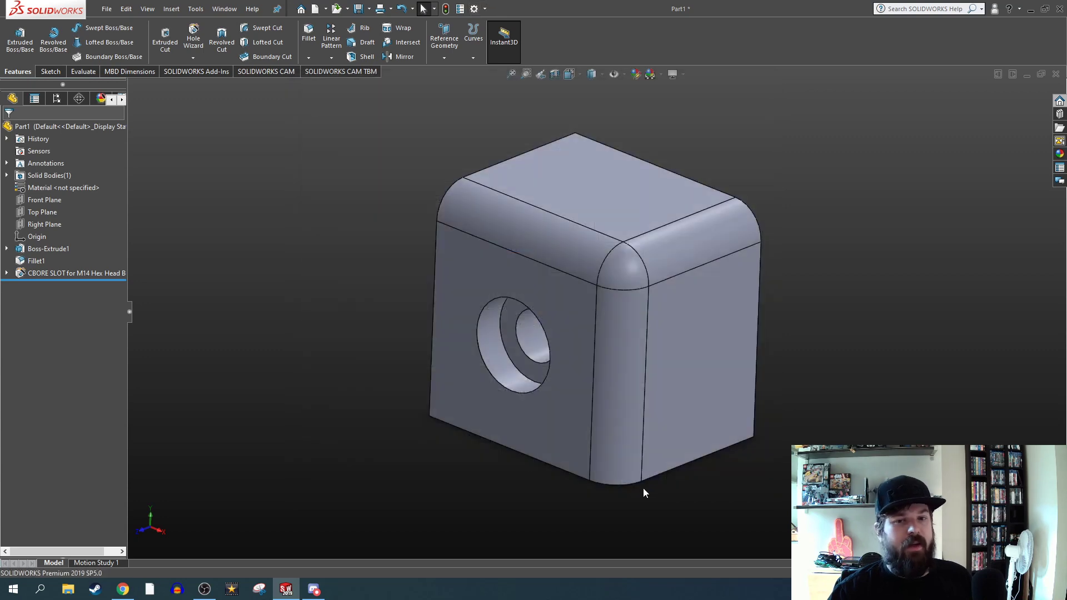
pyautogui.click(20, 38)
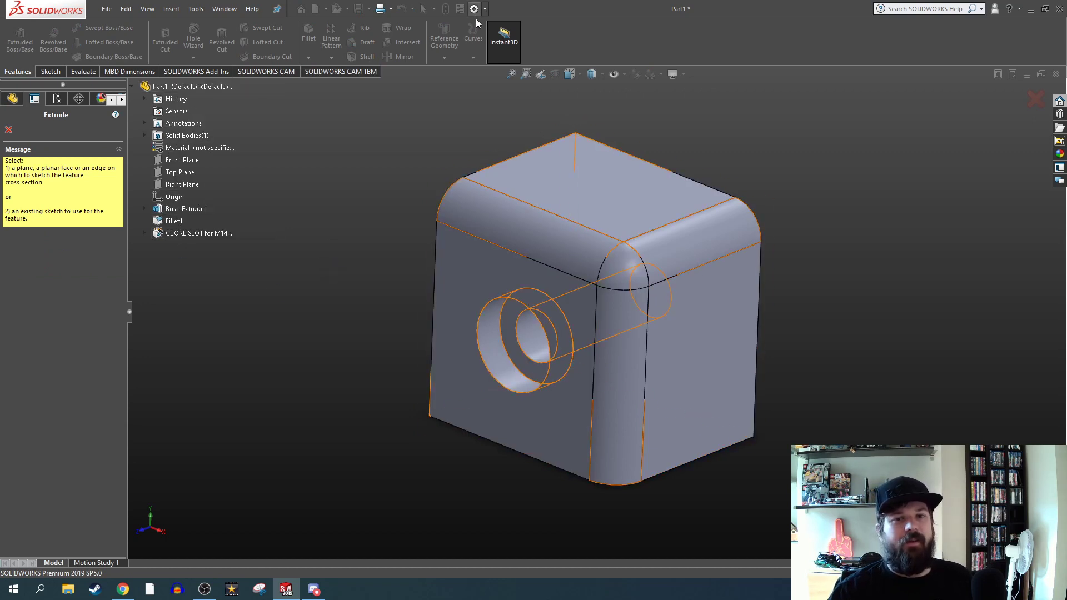
pyautogui.press('Escape')
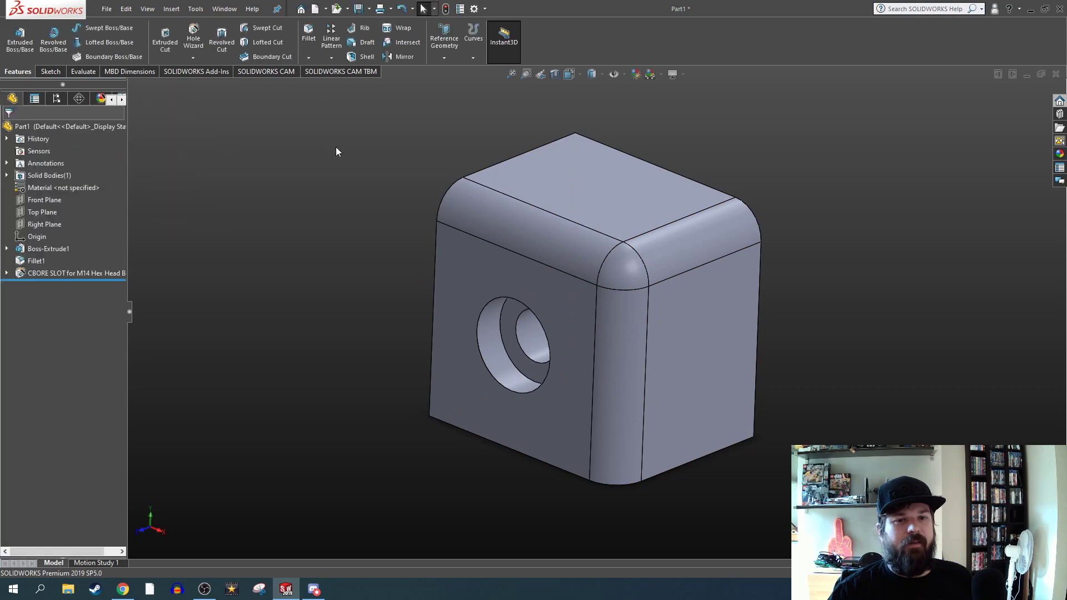
# Pick the image-file viewport background option, then reset all colours to their defaults
pyautogui.click(474, 9)
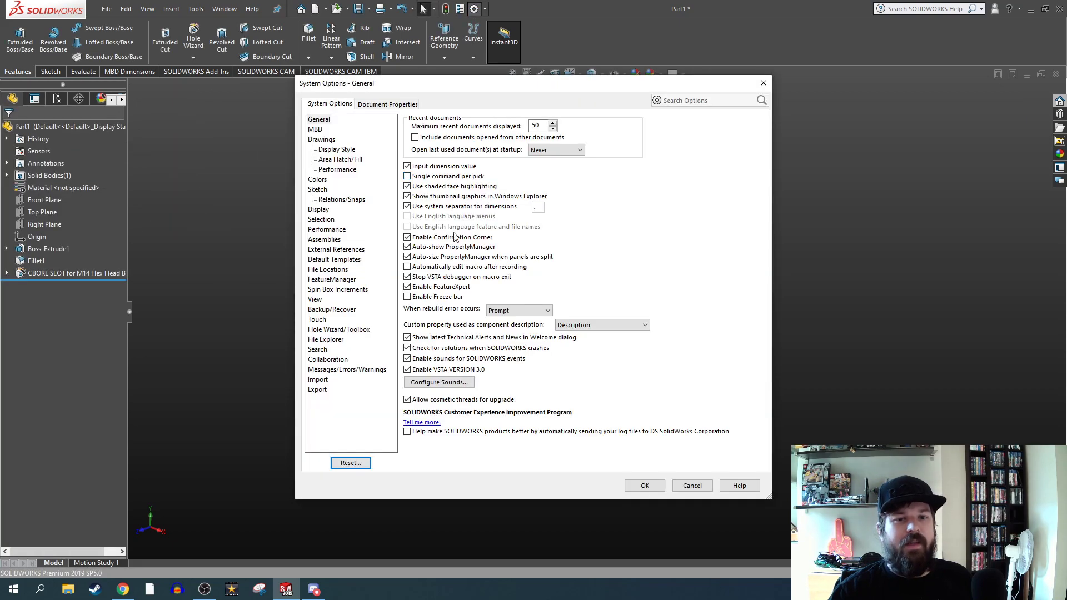
pyautogui.click(317, 179)
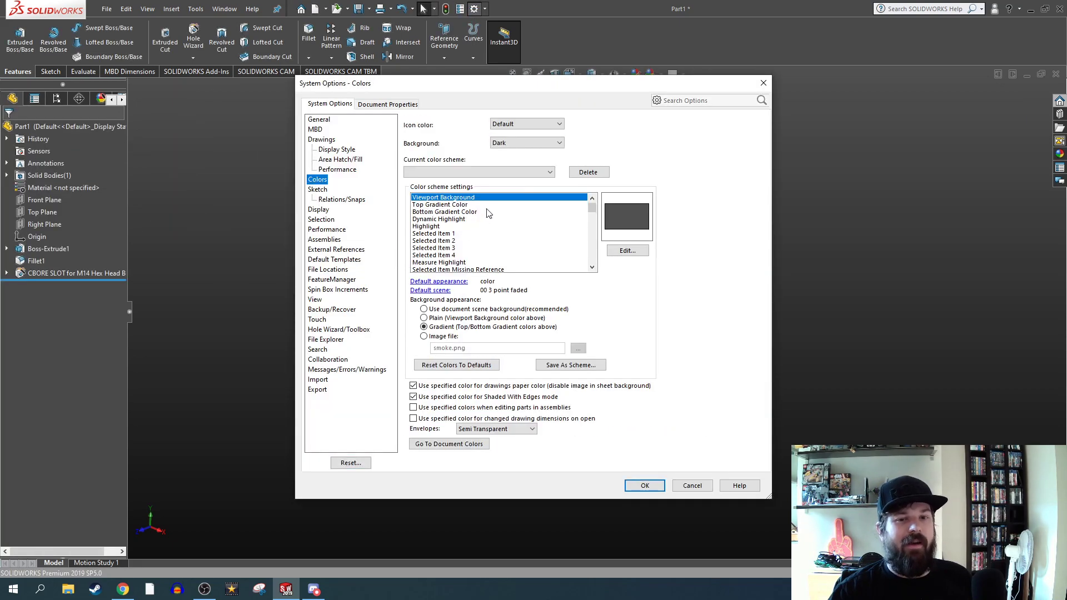
pyautogui.scroll(-8, 488, 214)
pyautogui.scroll(8, 500, 233)
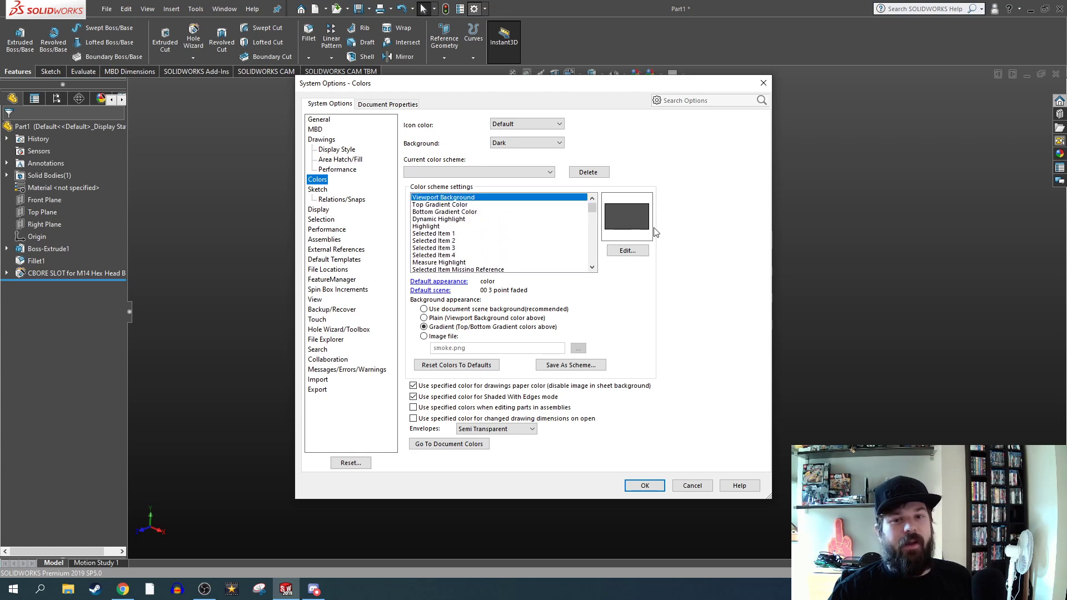
pyautogui.click(535, 143)
pyautogui.click(535, 143)
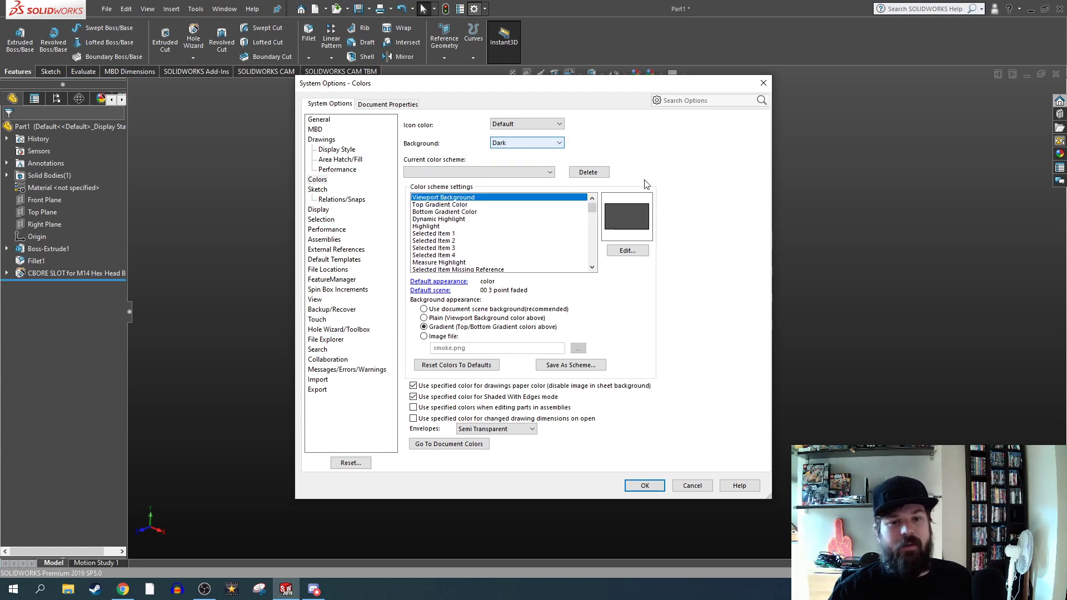
pyautogui.click(424, 336)
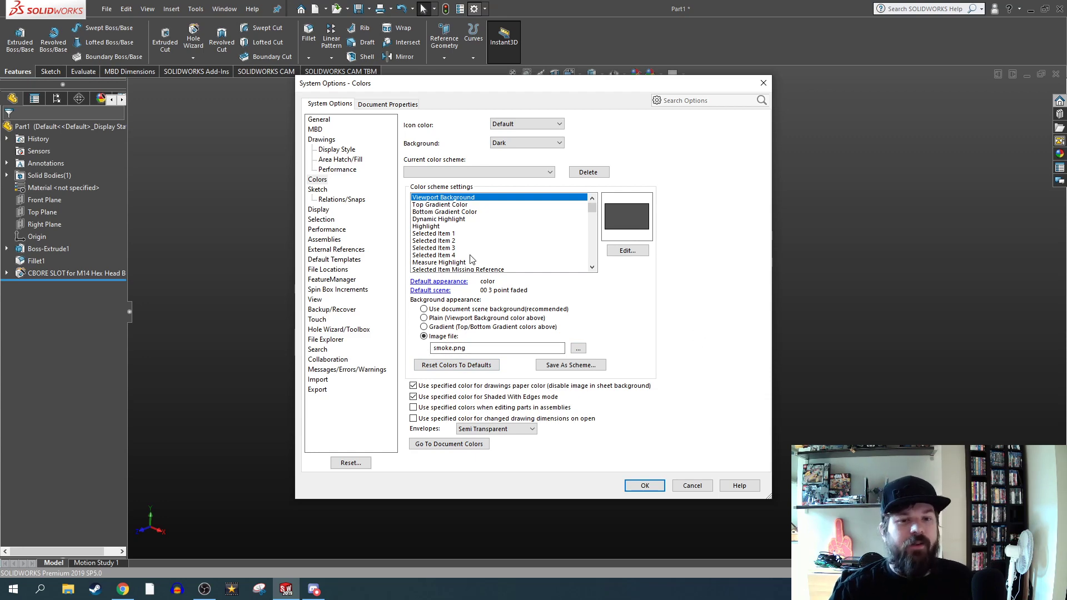
pyautogui.scroll(-3, 471, 259)
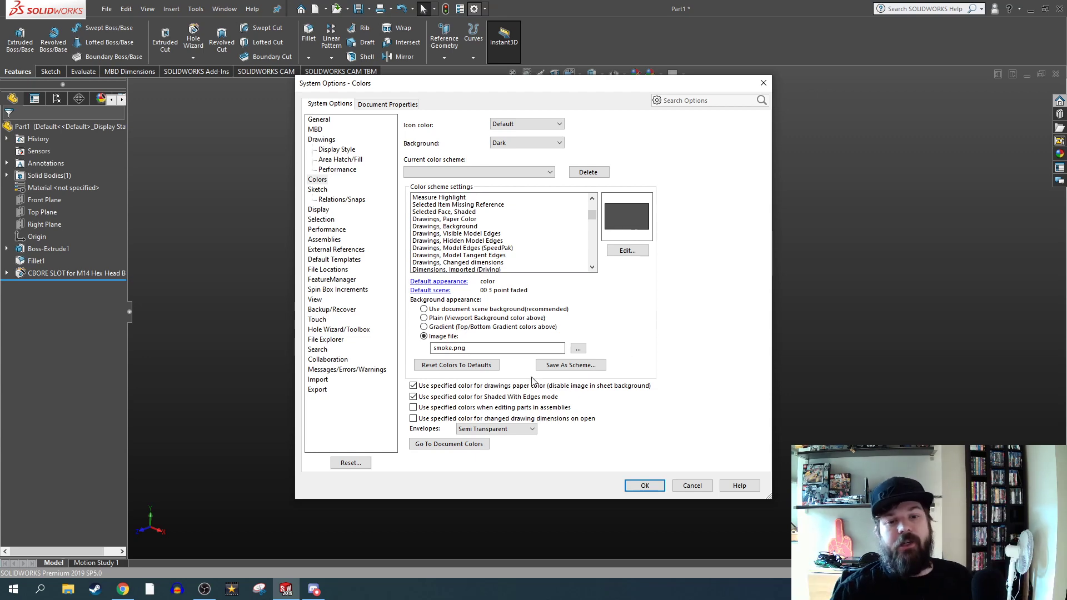
pyautogui.click(451, 367)
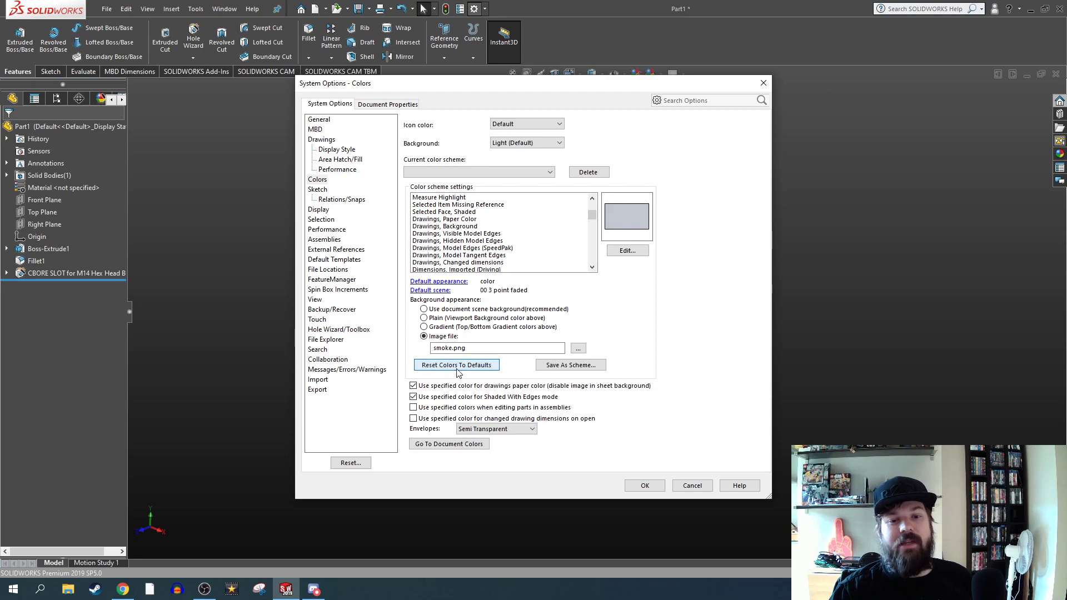
# Apply the default light colours by closing the System Options dialog
pyautogui.click(645, 487)
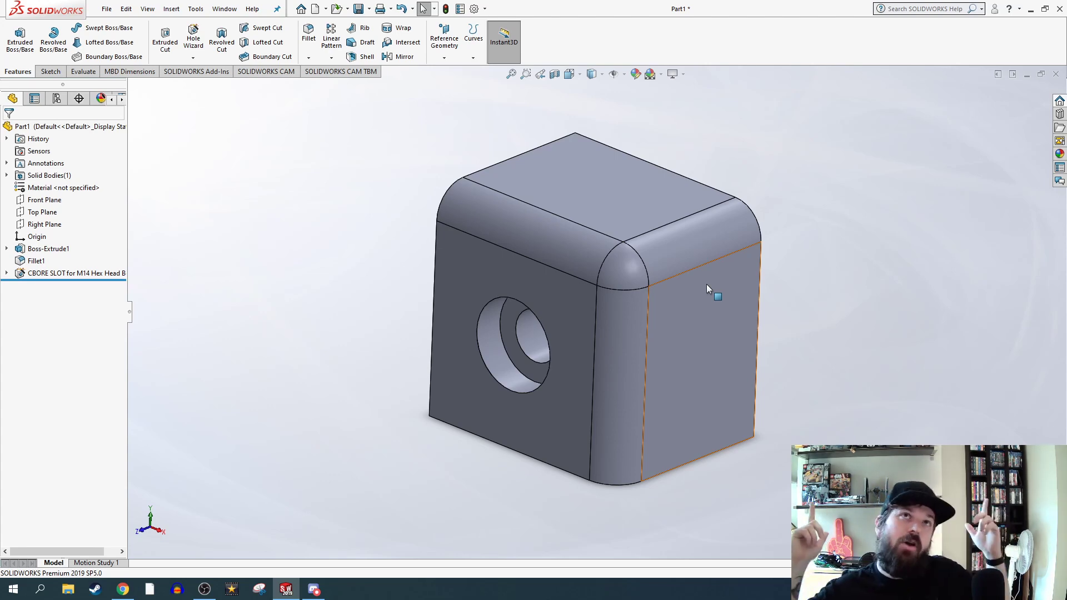
pyautogui.moveTo(293, 584)
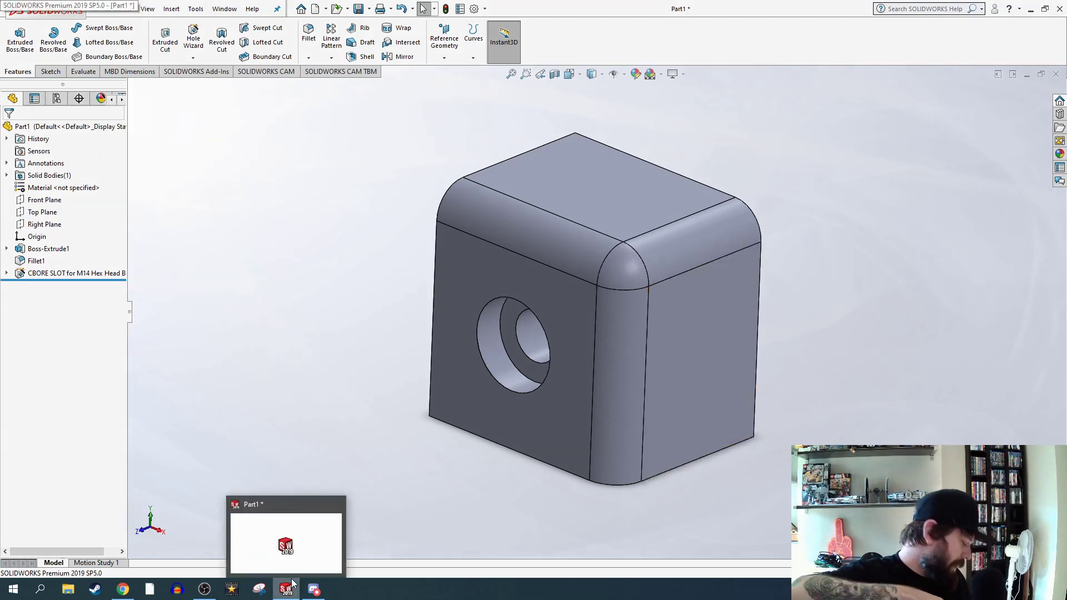